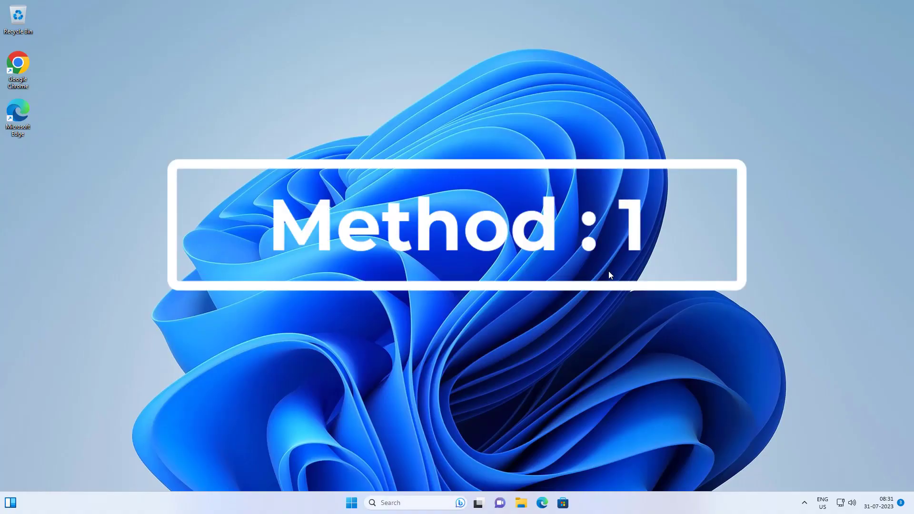
Step: Search for regedit, run Registry Editor as administrator, and maximize its window
left_click(390, 503)
type("regedit")
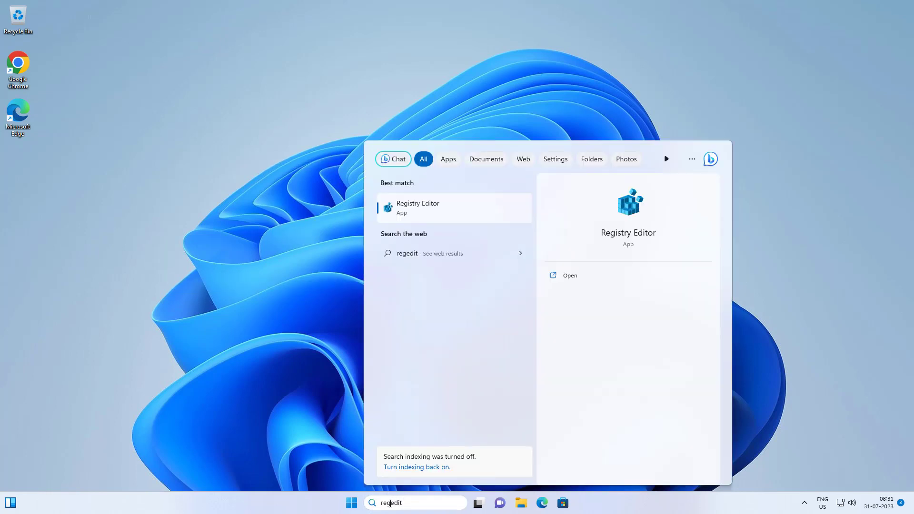
right_click(416, 208)
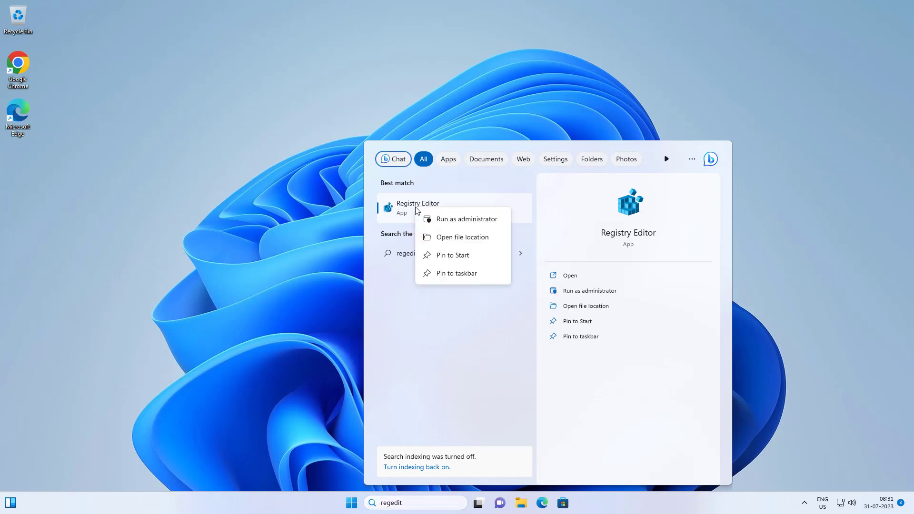
left_click(448, 220)
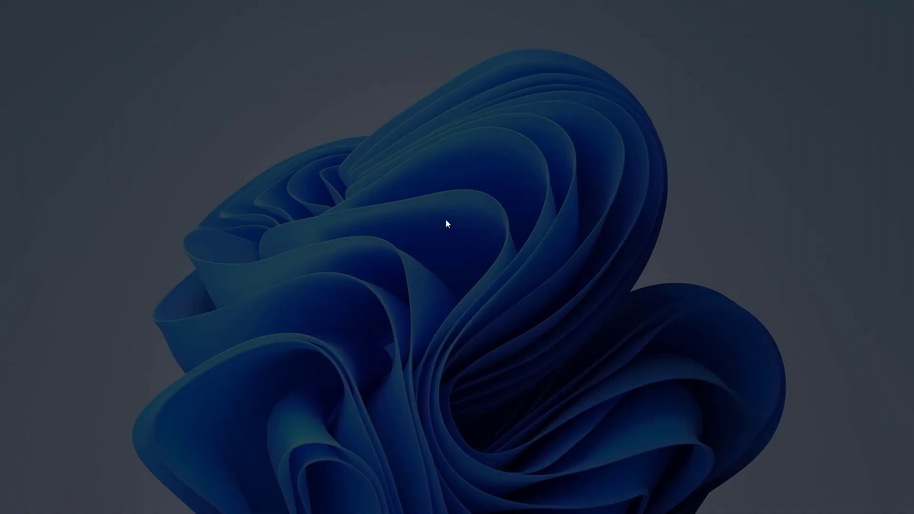
left_click(418, 329)
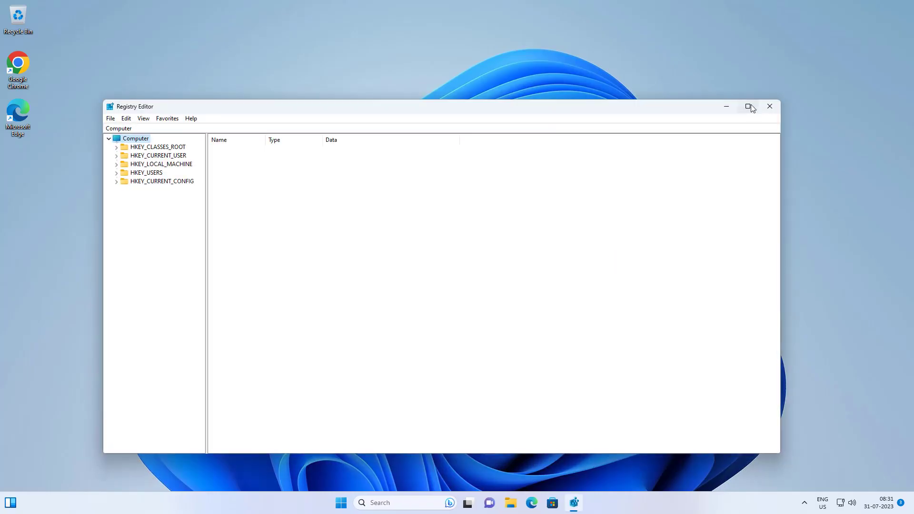
left_click(748, 107)
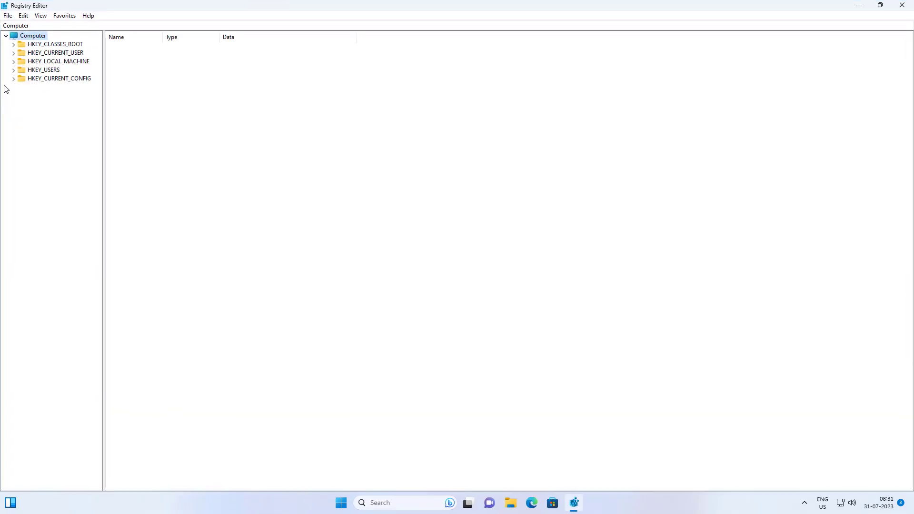
Step: Expand HKEY_CURRENT_USER > Software > Microsoft and widen the key tree pane
left_click(74, 53)
left_click(14, 53)
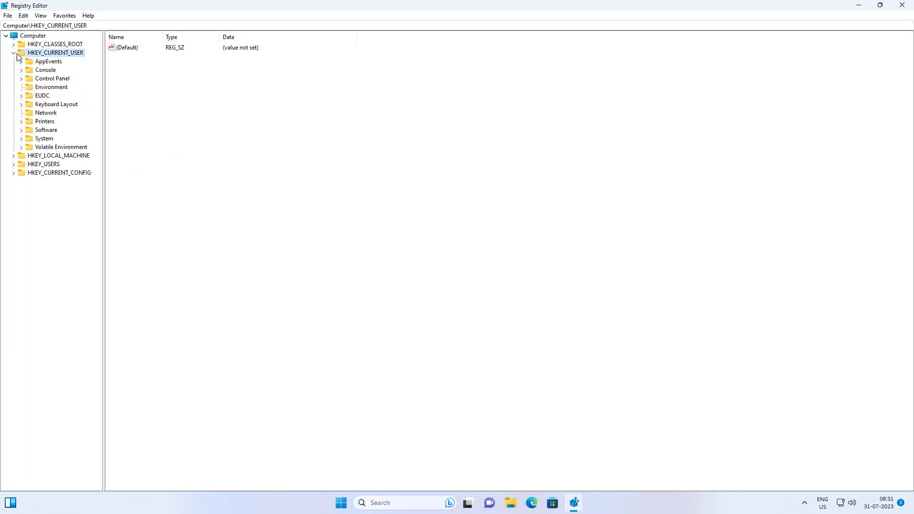
left_click(21, 130)
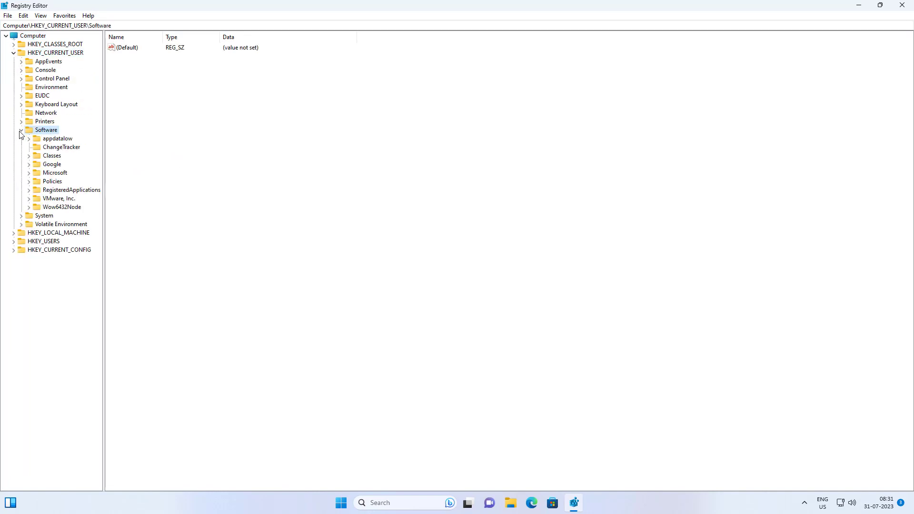
left_click(55, 173)
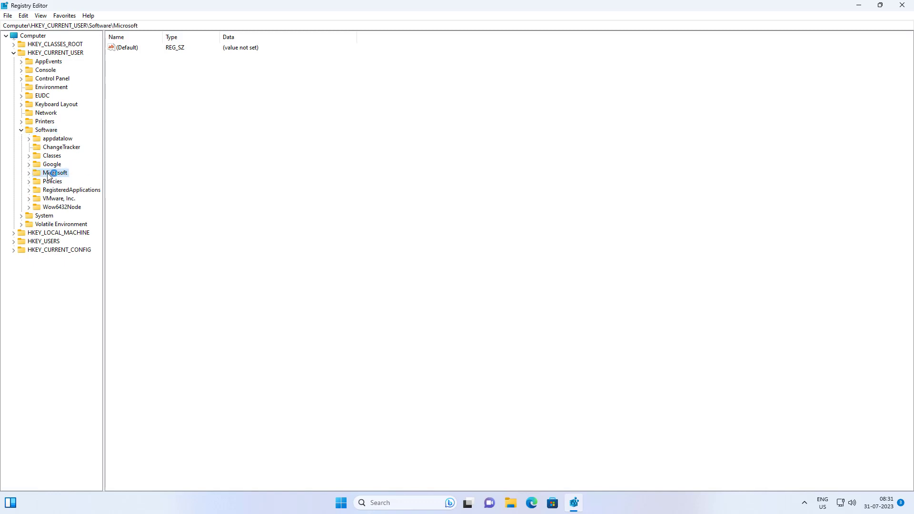
left_click(28, 174)
left_click_drag(102, 187, 188, 193)
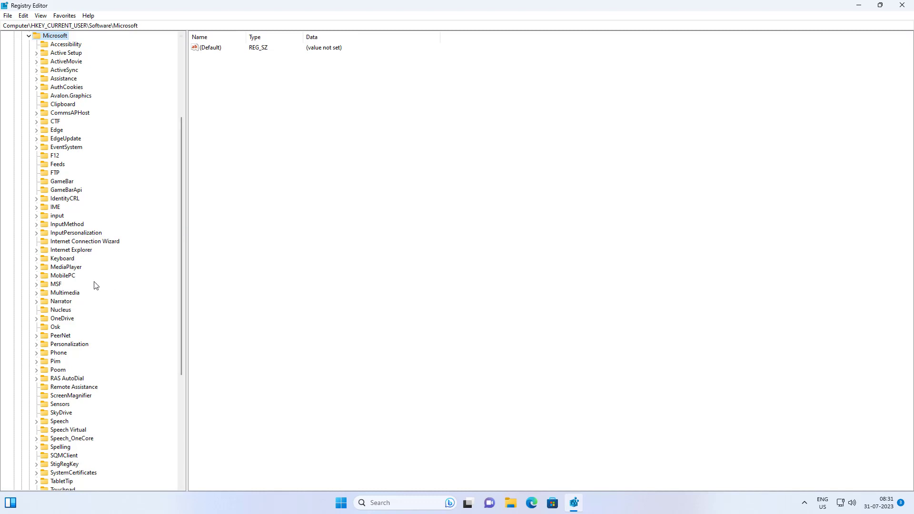
scroll(96, 285, "down", 5)
Step: Drill into Windows > CurrentVersion > Policies > Explorer and select NoViewContextMenu
left_click(65, 303)
key("w")
scroll(87, 320, "down", 3)
left_click(65, 355)
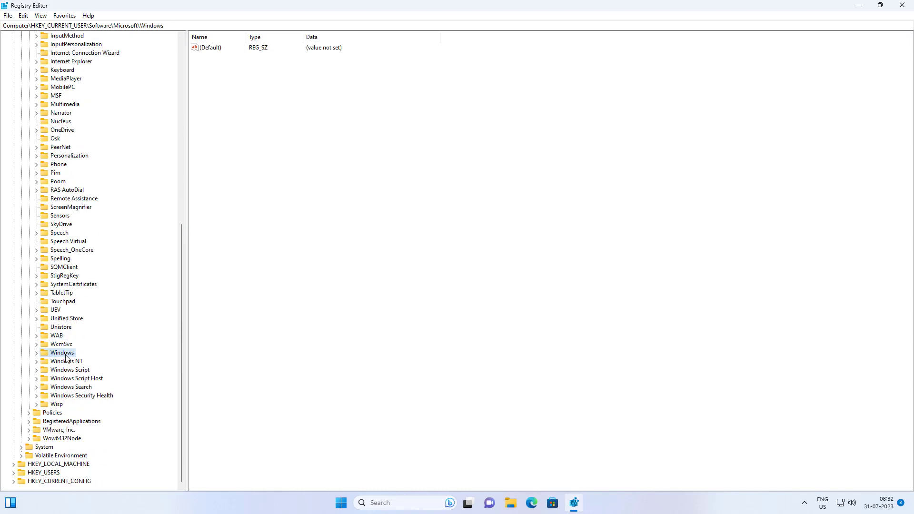
left_click(37, 352)
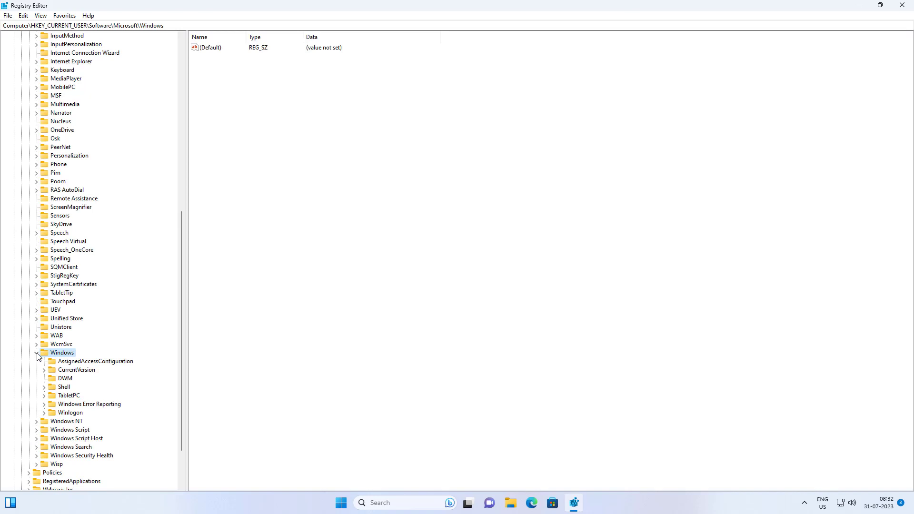
left_click(81, 372)
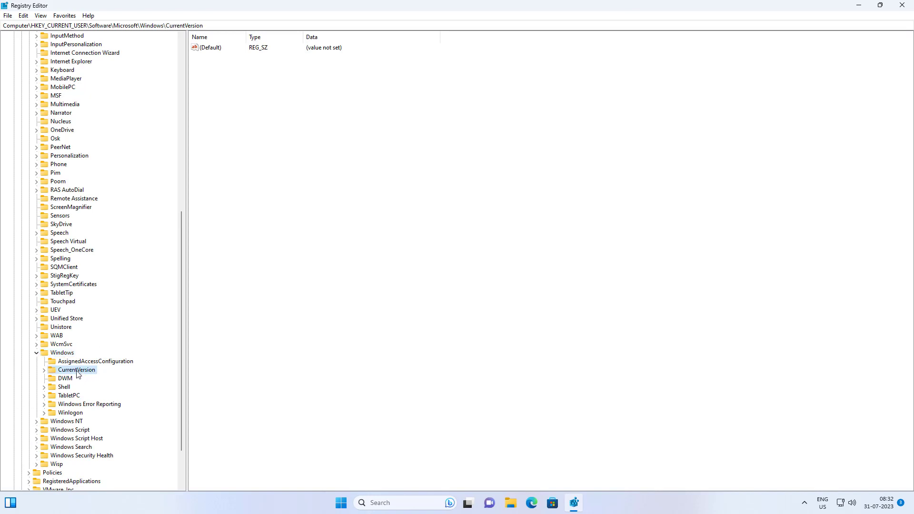
left_click(44, 371)
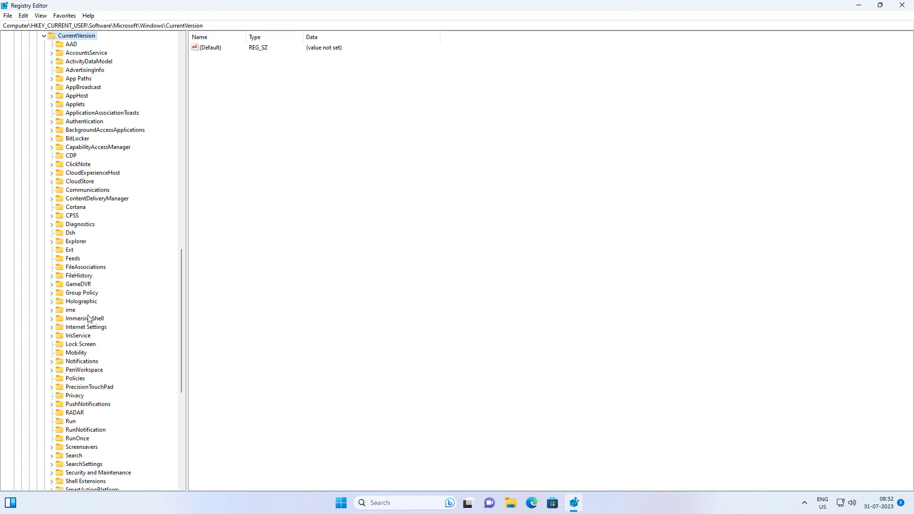
left_click(80, 380)
double_click(63, 381)
left_click(79, 389)
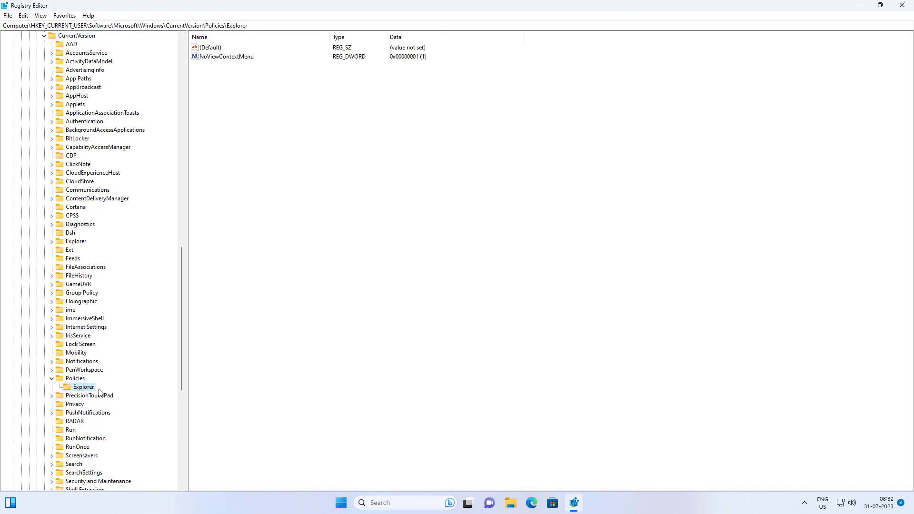
left_click(247, 61)
Step: Delete the NoViewContextMenu value and confirm the deletion
right_click(241, 61)
left_click(278, 97)
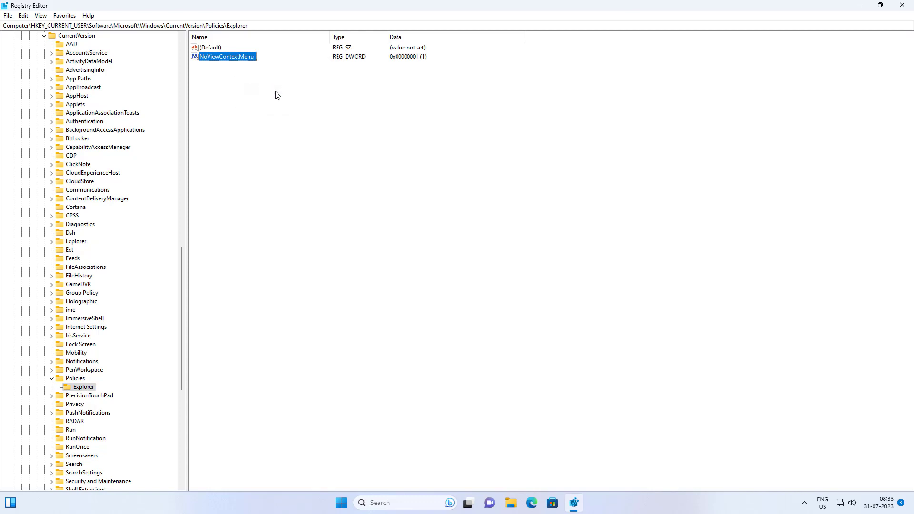
key("Escape")
key("Delete")
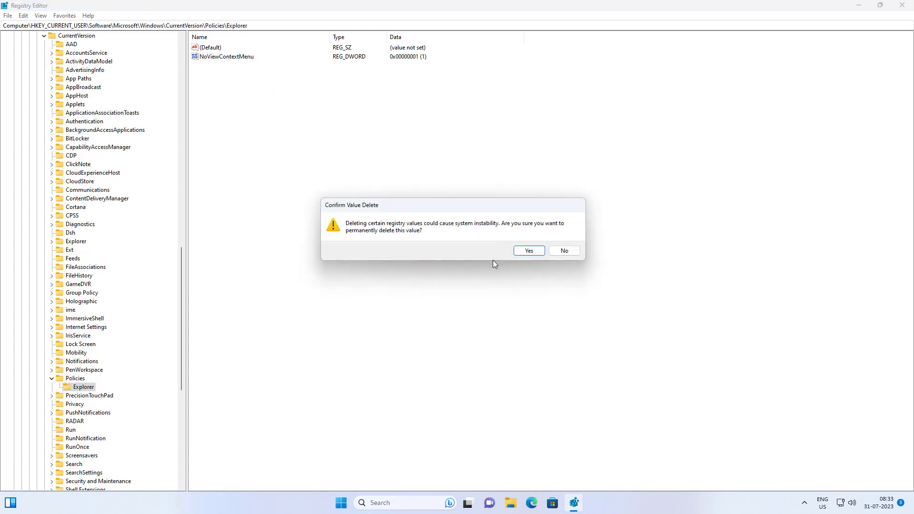
left_click(528, 253)
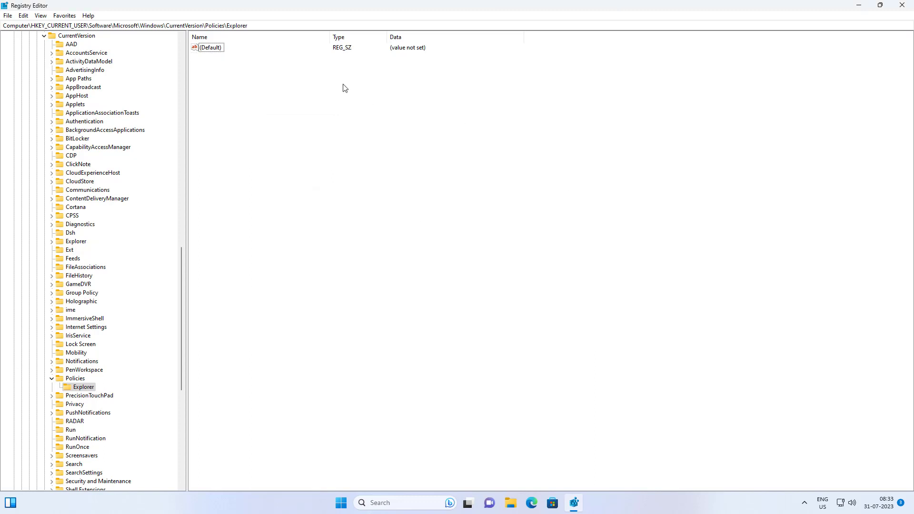
Step: Collapse the HKEY_CURRENT_USER tree and select HKEY_LOCAL_MACHINE
left_click(52, 379)
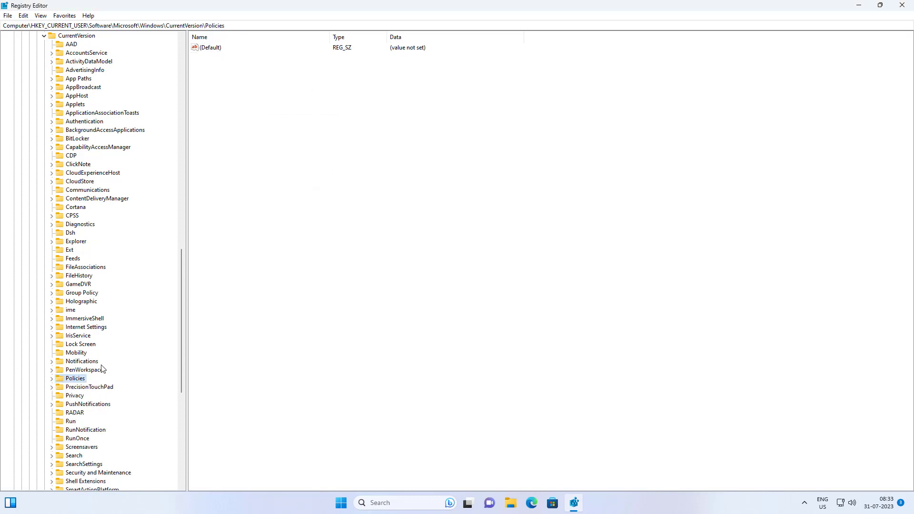
left_click_drag(183, 344, 188, 284)
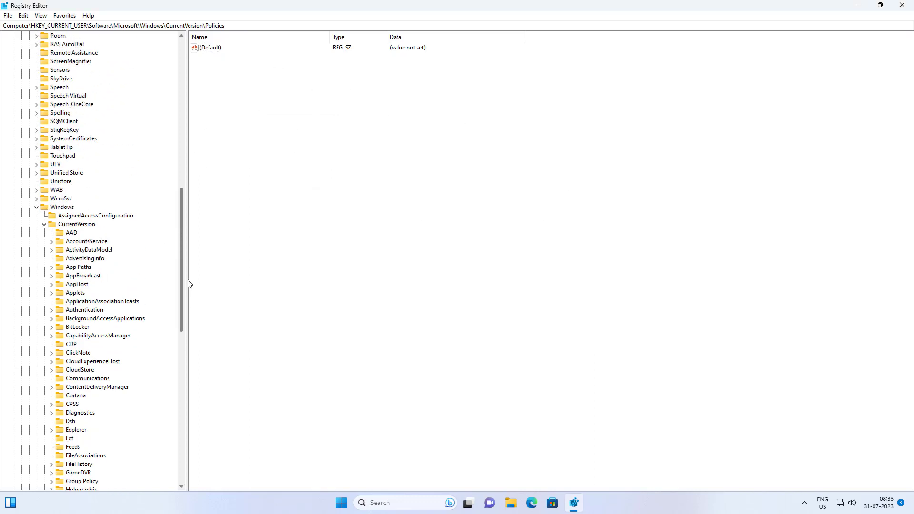
double_click(55, 225)
left_click(36, 294)
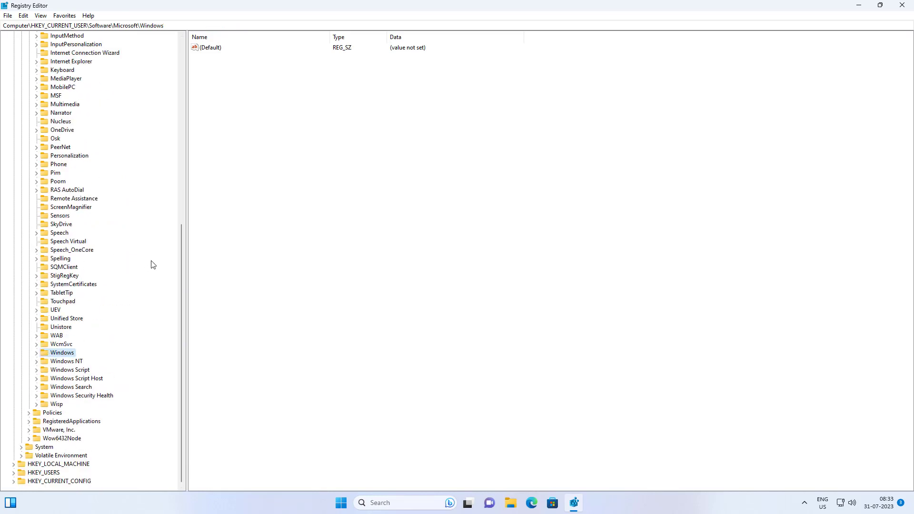
left_click_drag(181, 259, 182, 50)
left_click(29, 173)
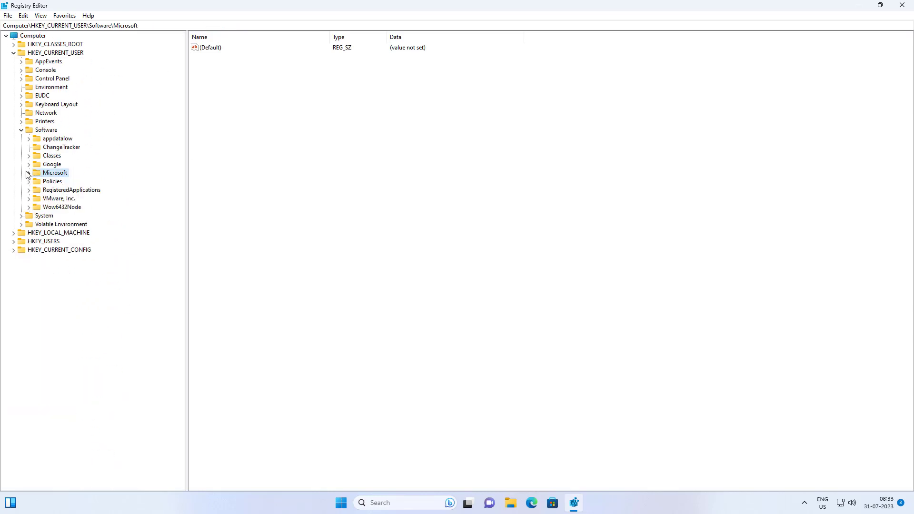
left_click(21, 129)
left_click(14, 53)
left_click(61, 61)
Step: Expand HKEY_LOCAL_MACHINE > SOFTWARE > Microsoft
left_click(14, 61)
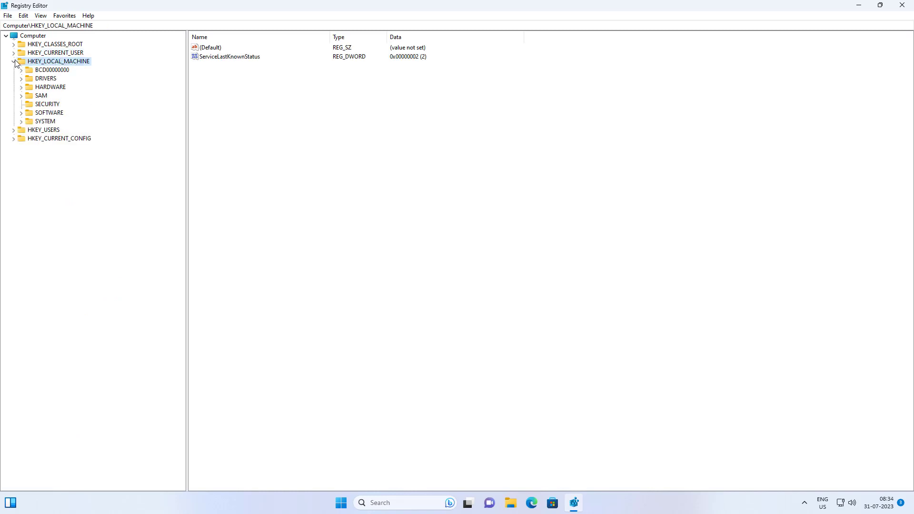
left_click(49, 113)
left_click(21, 113)
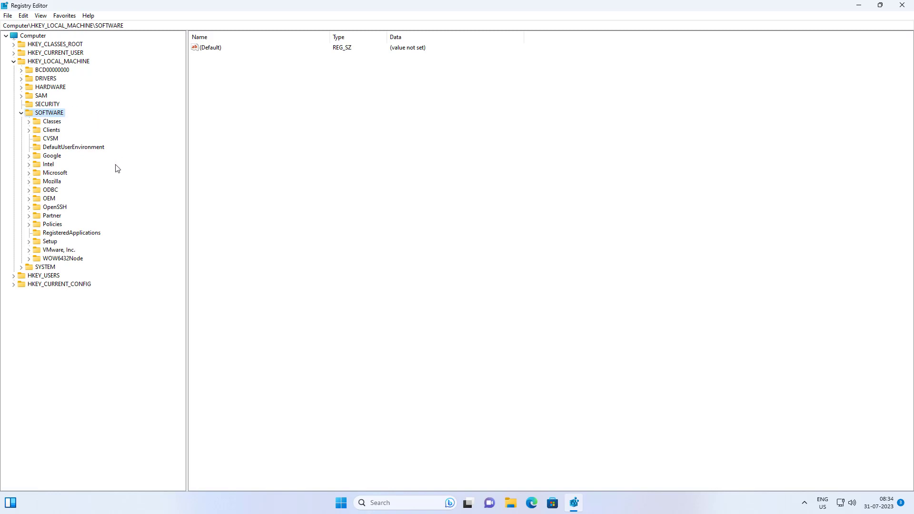
left_click(57, 174)
left_click(29, 173)
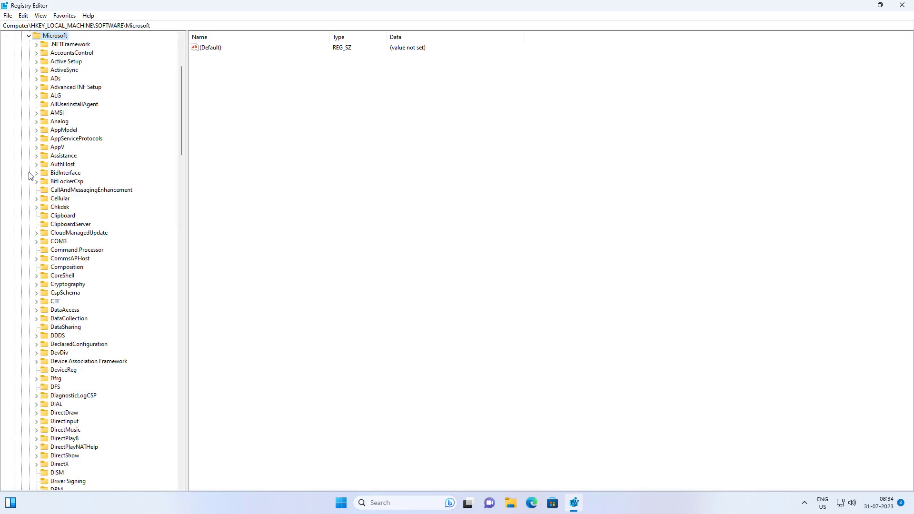
scroll(61, 341, "down", 11)
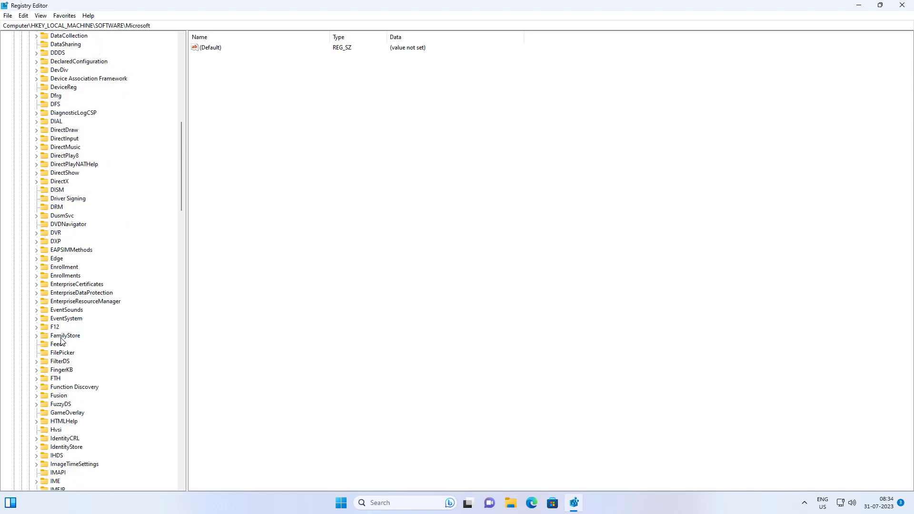
scroll(60, 341, "down", 20)
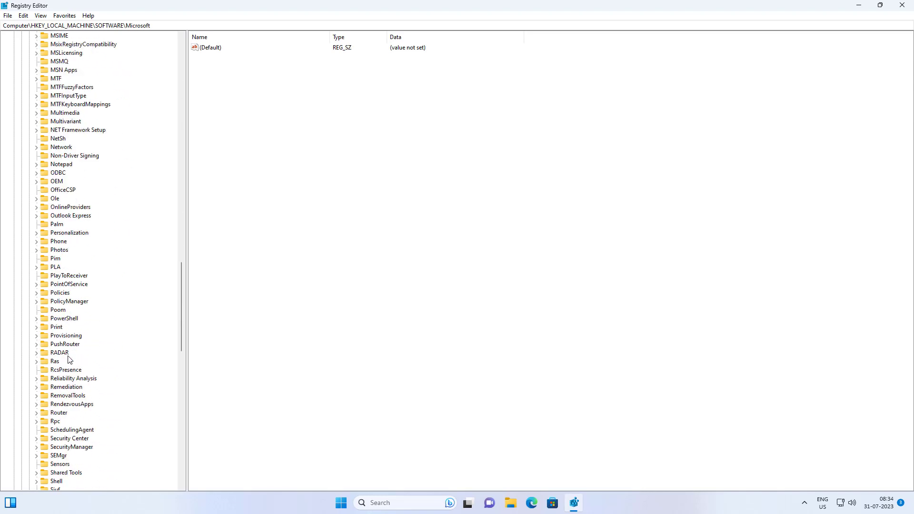
scroll(66, 359, "down", 15)
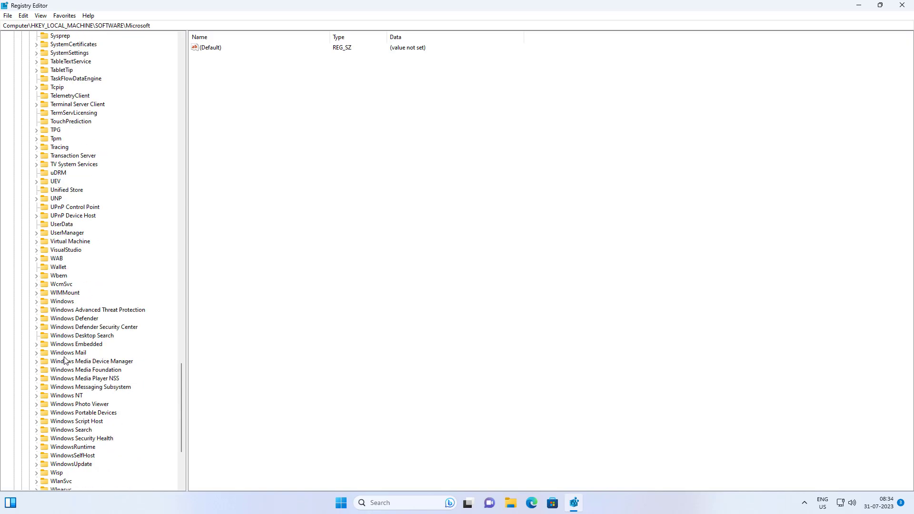
Step: Expand Windows > CurrentVersion and then the Policies key beneath it
left_click(62, 302)
left_click(37, 301)
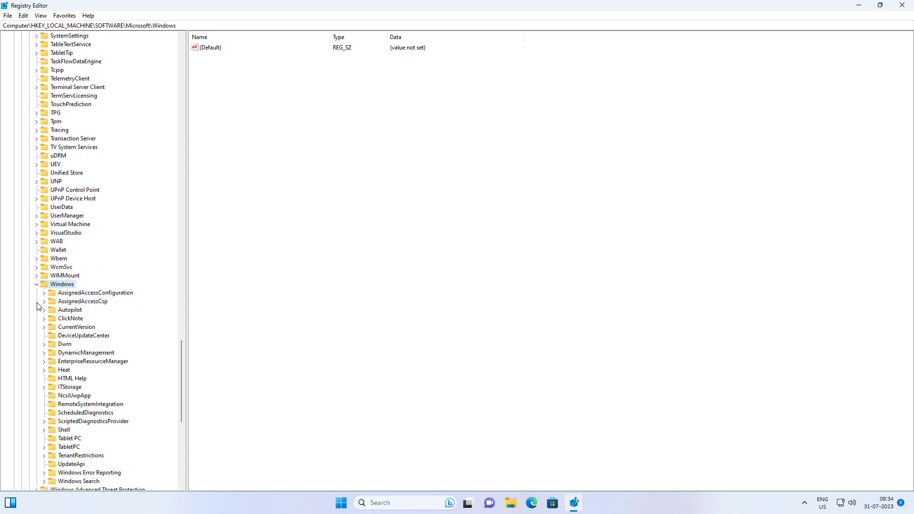
left_click(65, 327)
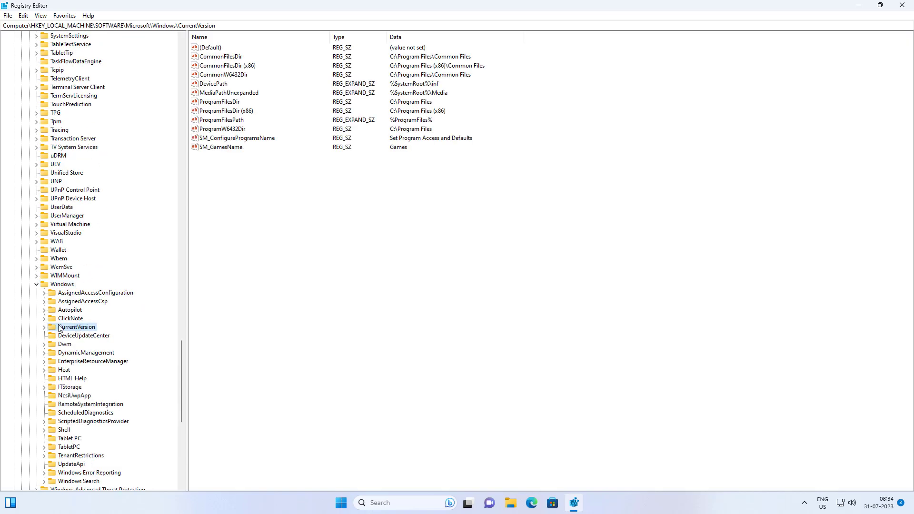
left_click(43, 327)
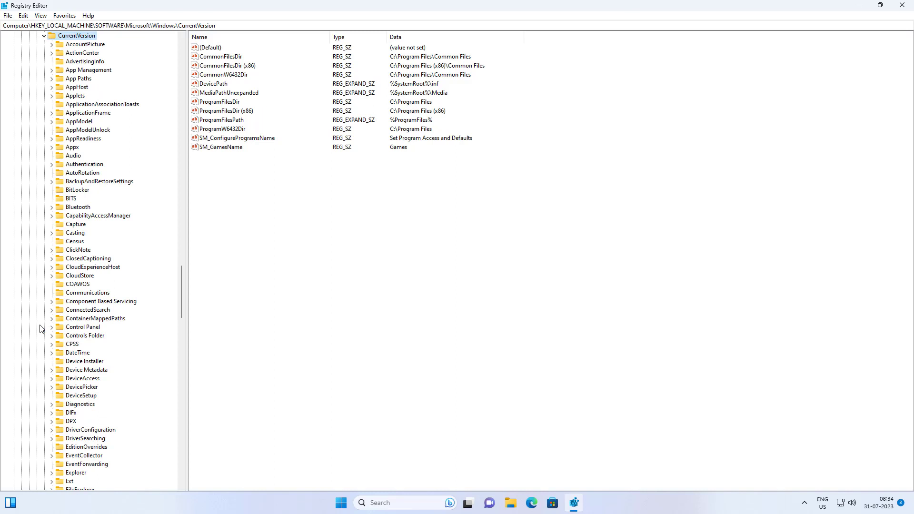
left_click(75, 319)
key("p")
scroll(98, 356, "down", 10)
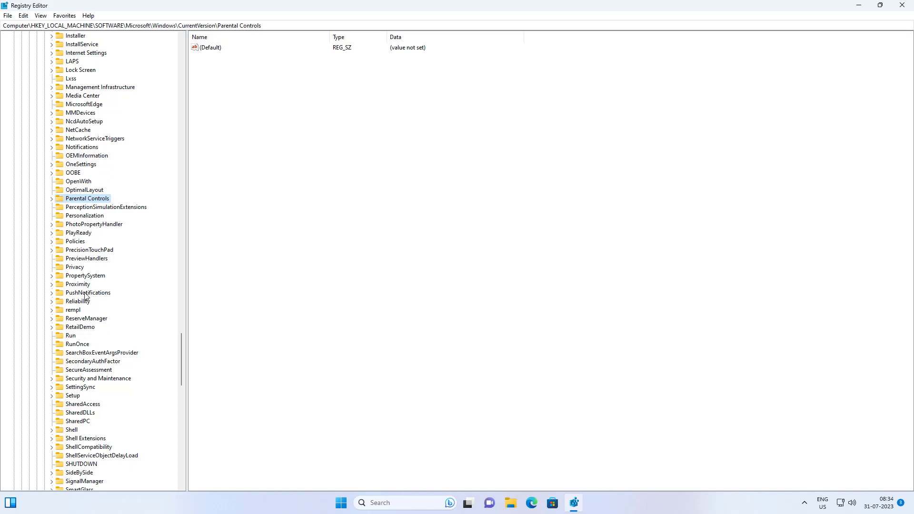
left_click(79, 243)
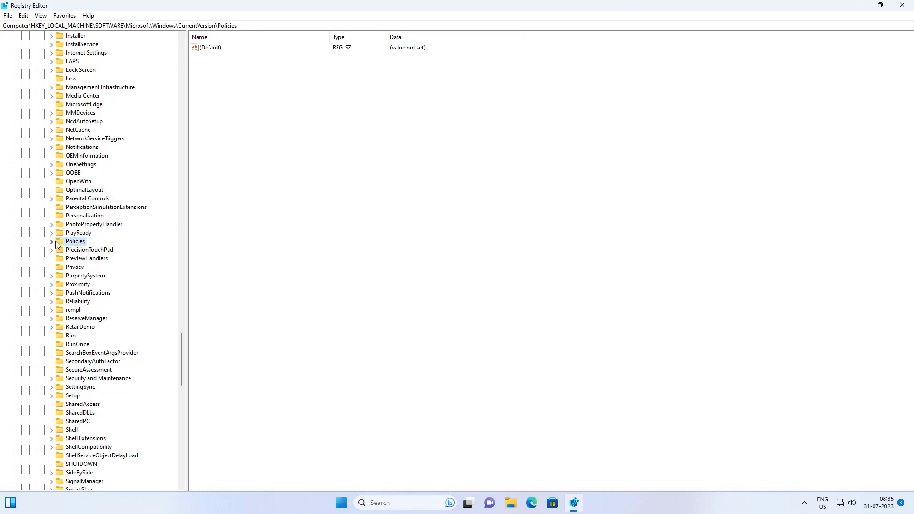
left_click(52, 242)
Step: In the machine-wide Policies\Explorer key, delete NoDesktop and confirm with Yes
left_click(88, 276)
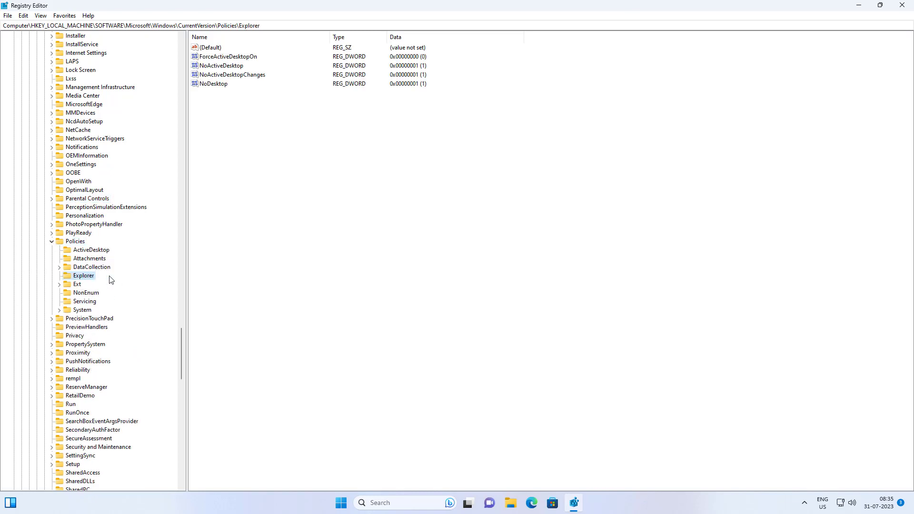
left_click(223, 85)
right_click(223, 88)
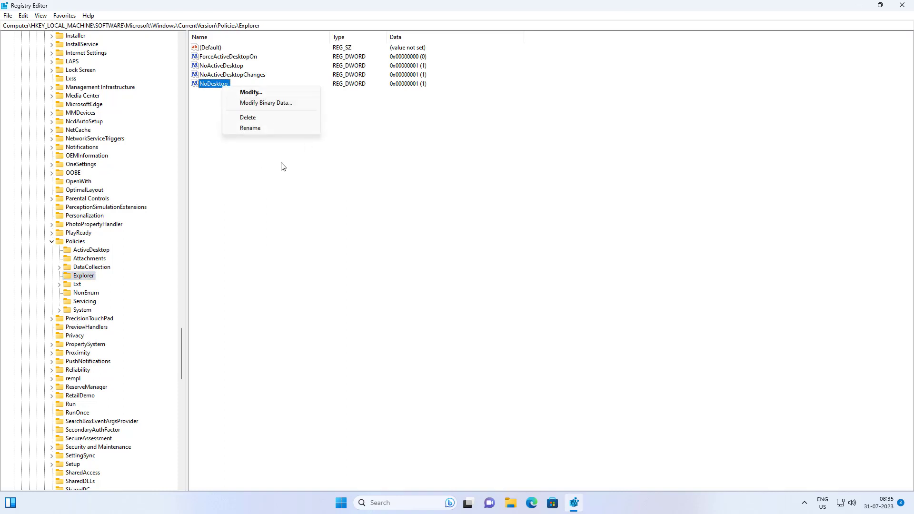
left_click(249, 119)
left_click(530, 251)
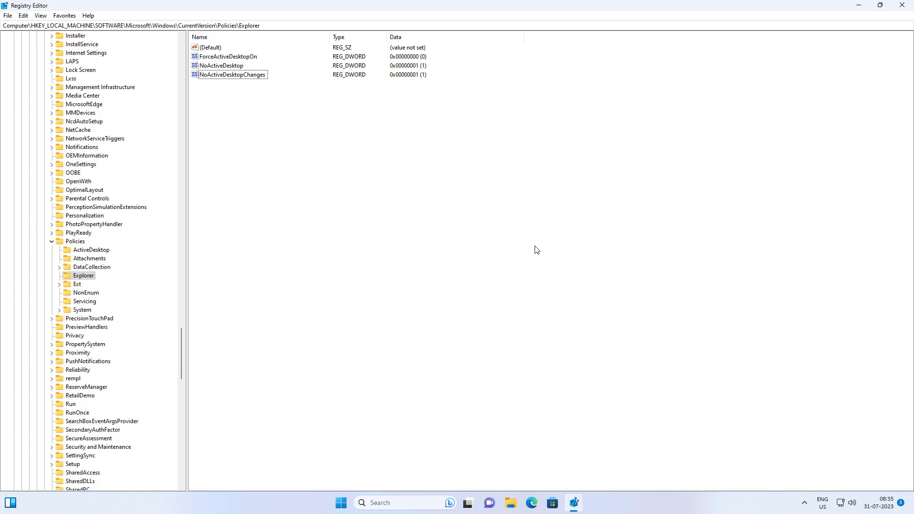
Step: Collapse Policies up through HKEY_LOCAL_MACHINE, then close Registry Editor
left_click(52, 242)
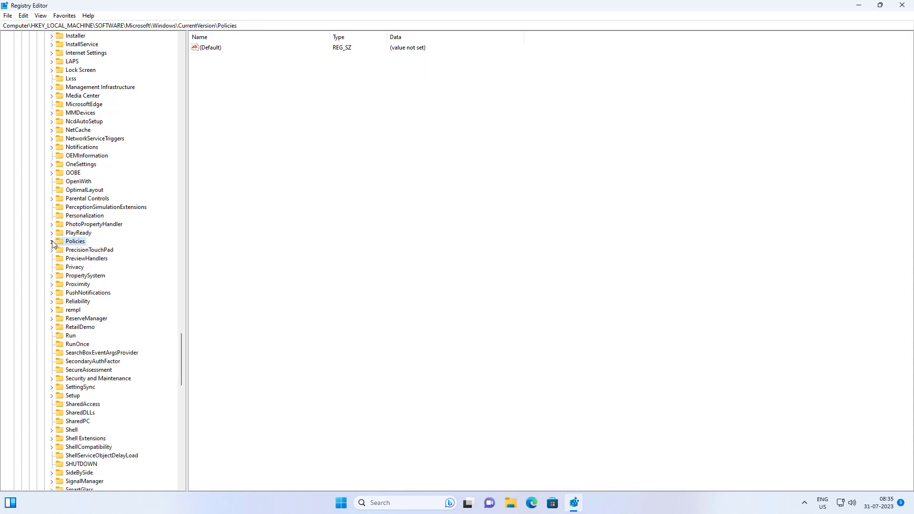
left_click_drag(182, 354, 176, 261)
left_click(43, 285)
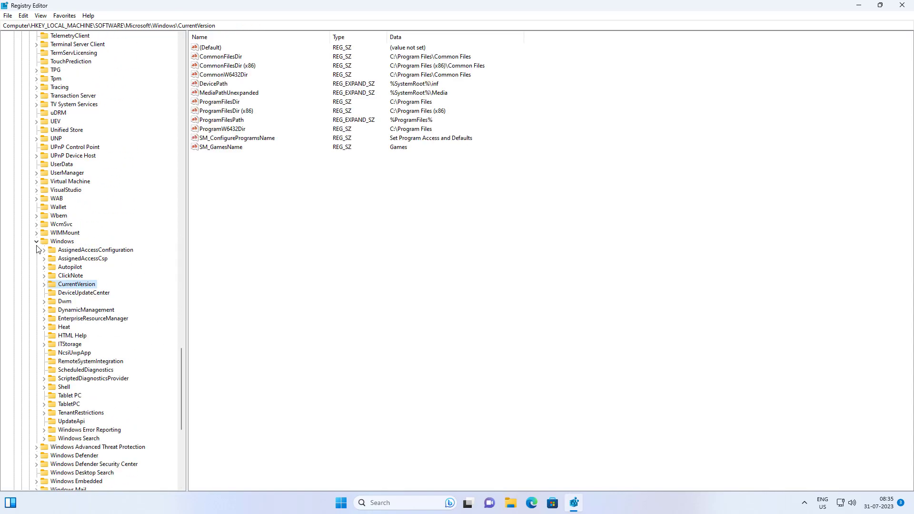
left_click(36, 242)
left_click_drag(181, 390, 179, 48)
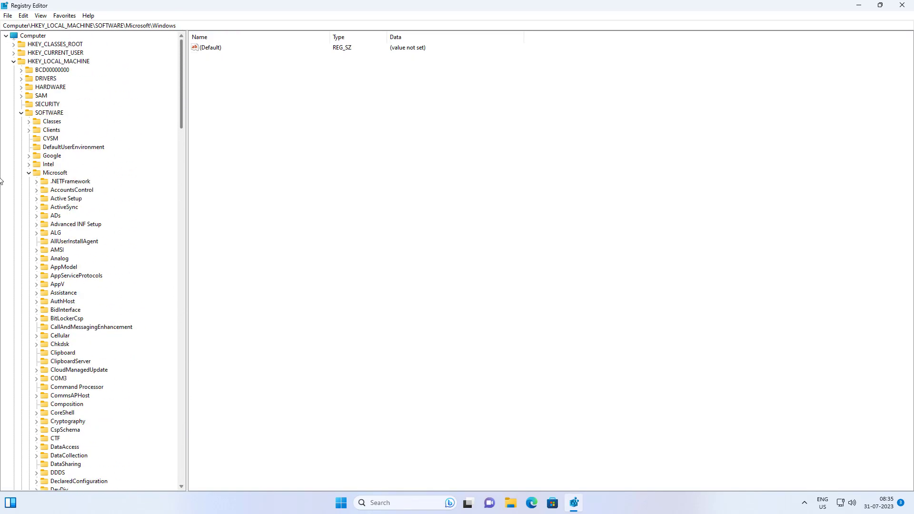
left_click(29, 173)
left_click(21, 112)
left_click(13, 61)
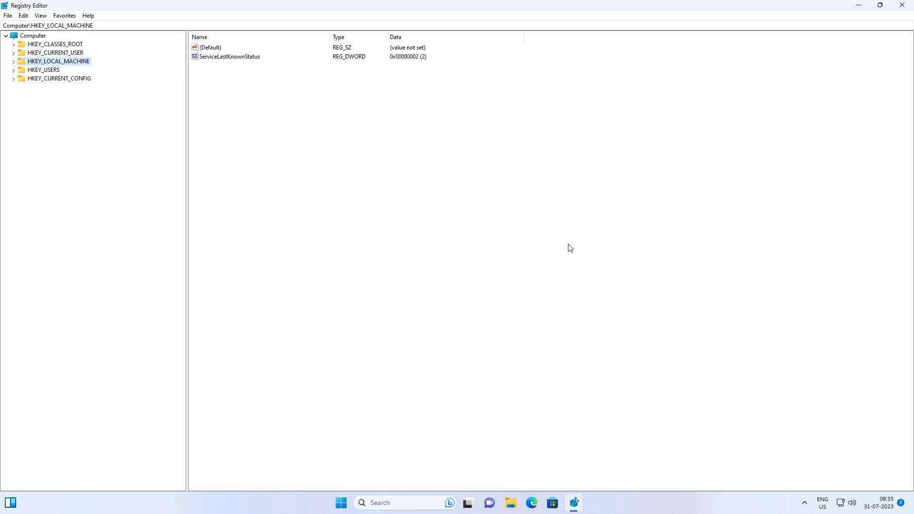
left_click(902, 6)
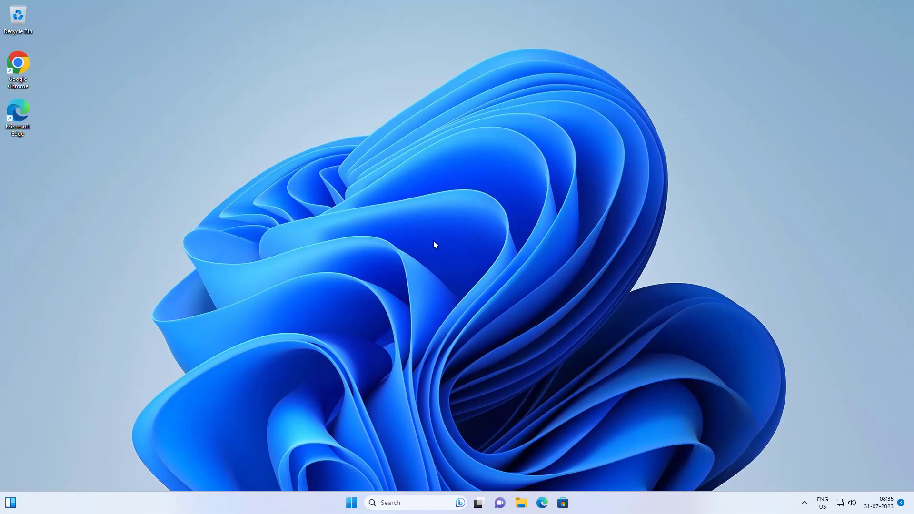
Step: Launch Task Manager from the Start right-click menu and center its window
right_click(350, 506)
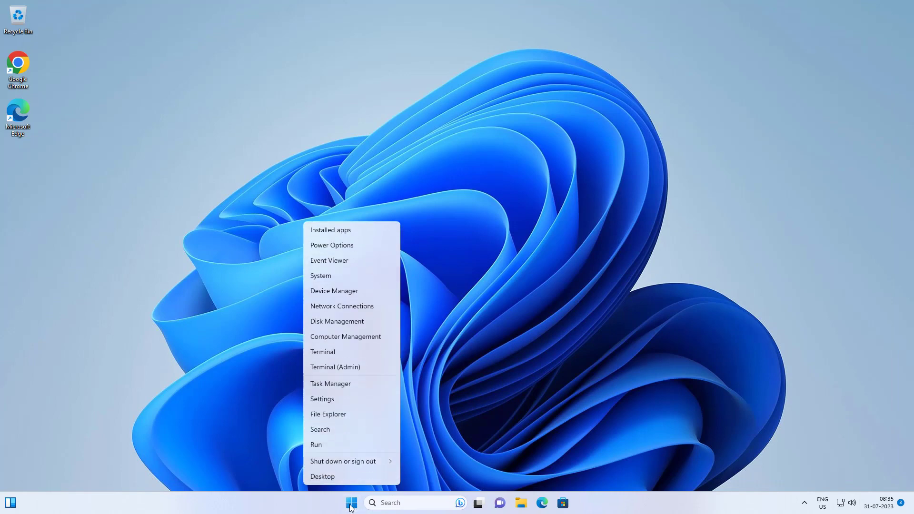
left_click(327, 384)
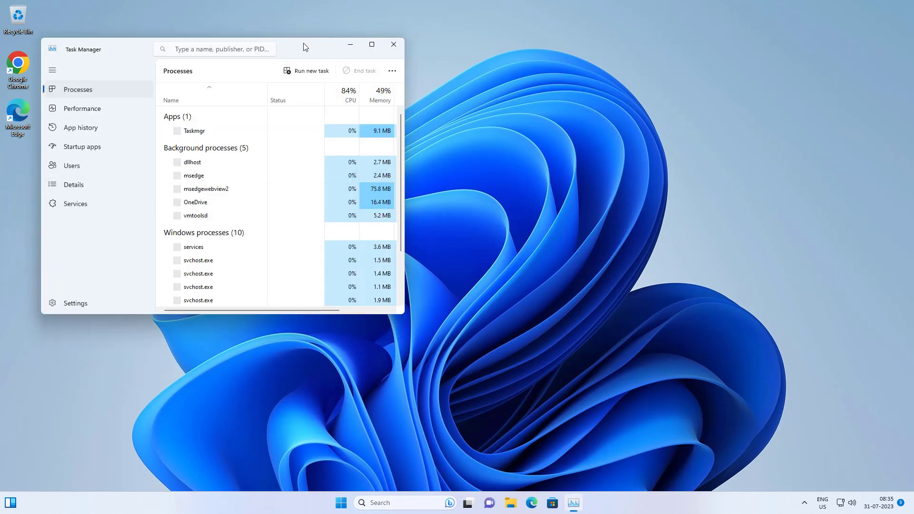
left_click_drag(303, 43, 486, 48)
Step: Restart the Windows Explorer process from the Processes list
scroll(396, 275, "down", 5)
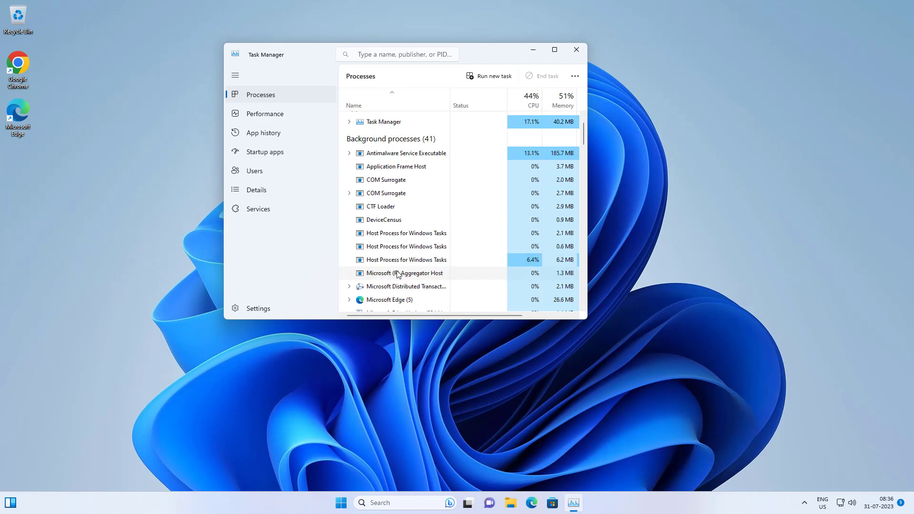
scroll(398, 277, "down", 8)
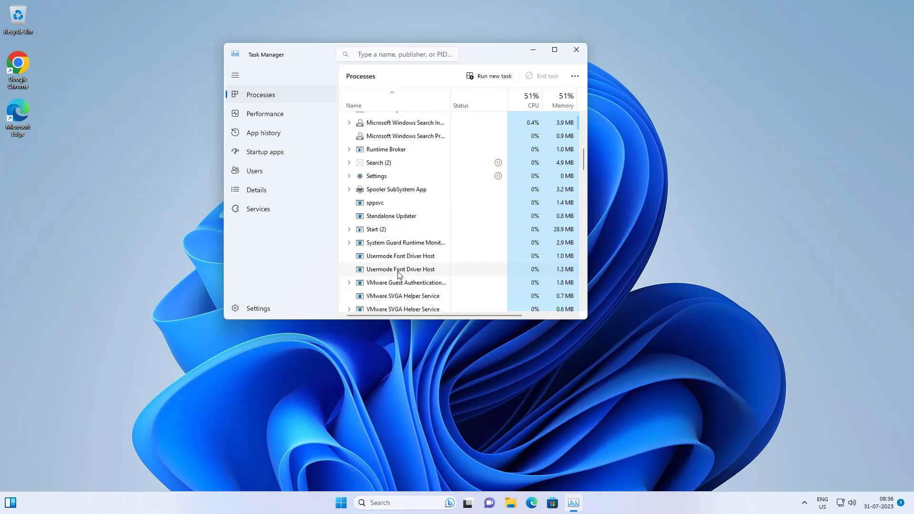
scroll(397, 287, "down", 8)
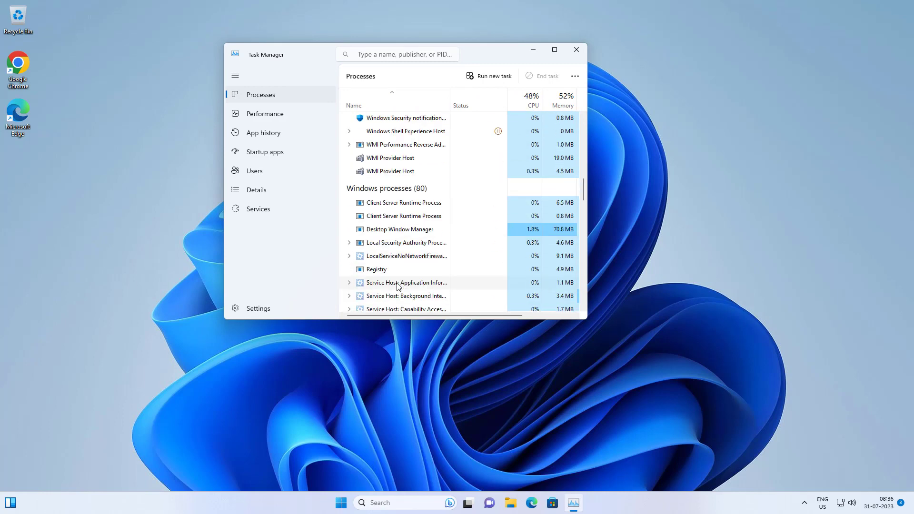
scroll(398, 291, "down", 8)
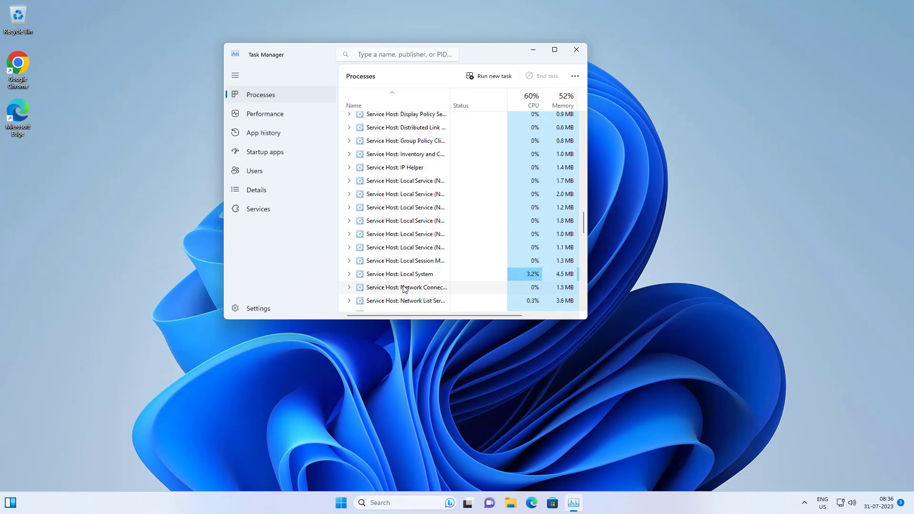
scroll(402, 299, "down", 10)
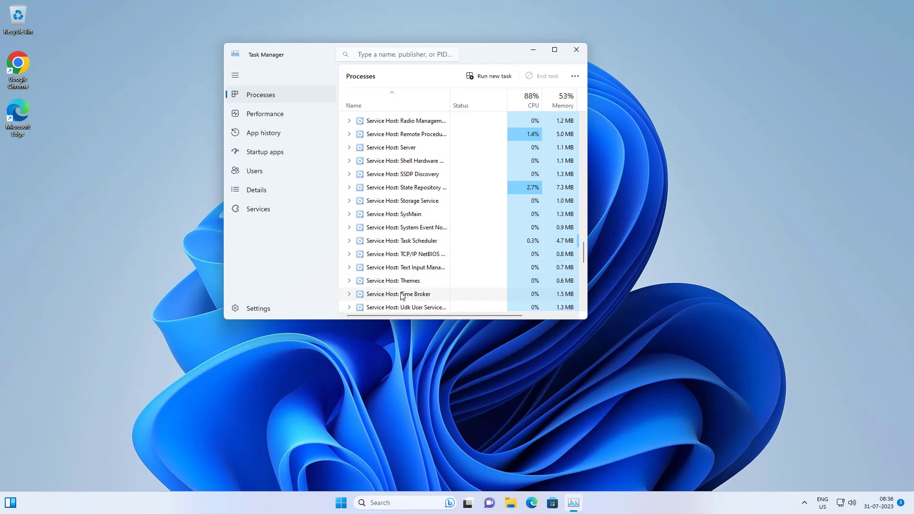
scroll(401, 299, "down", 8)
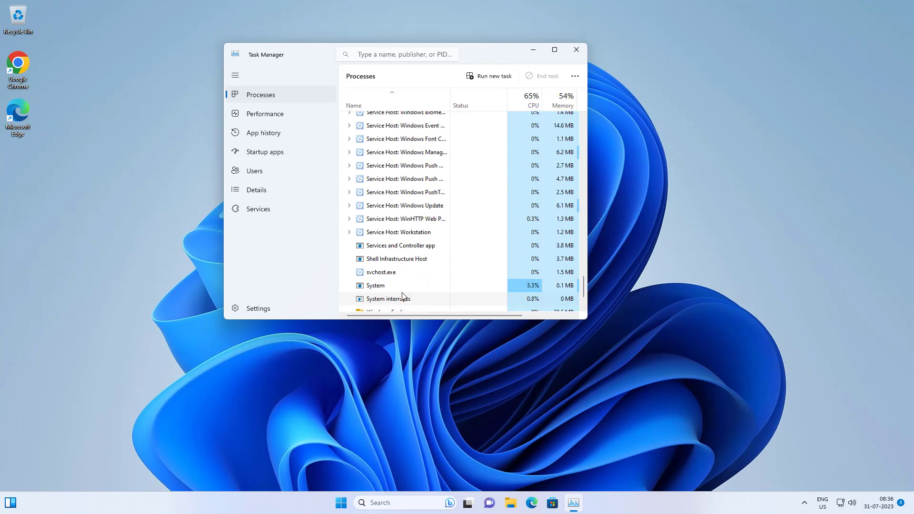
left_click(384, 254)
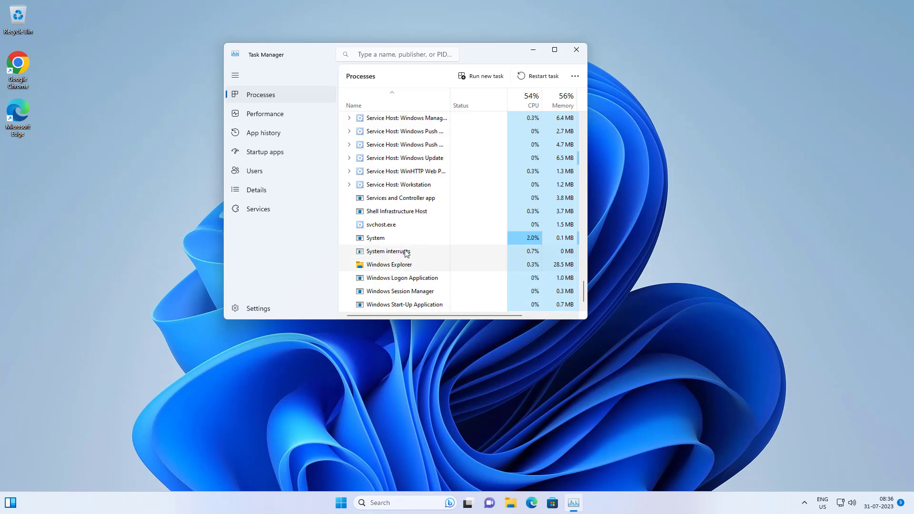
right_click(405, 269)
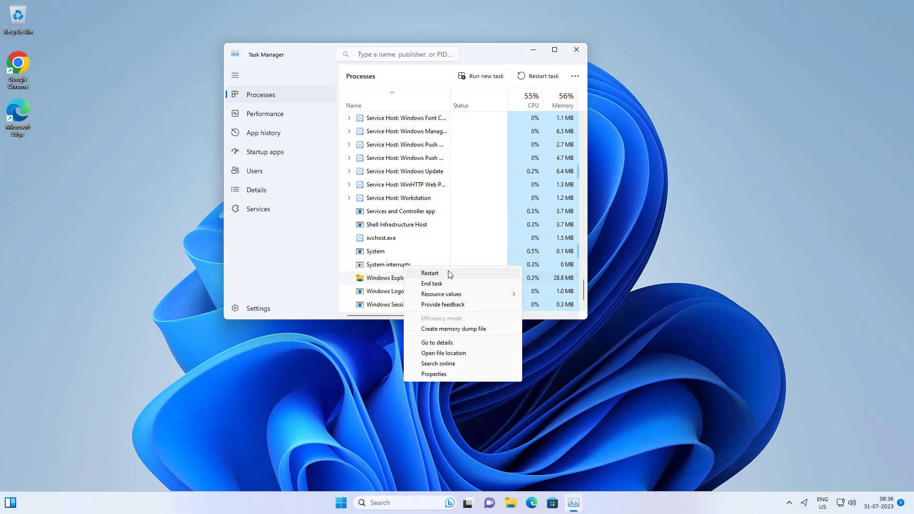
left_click(448, 270)
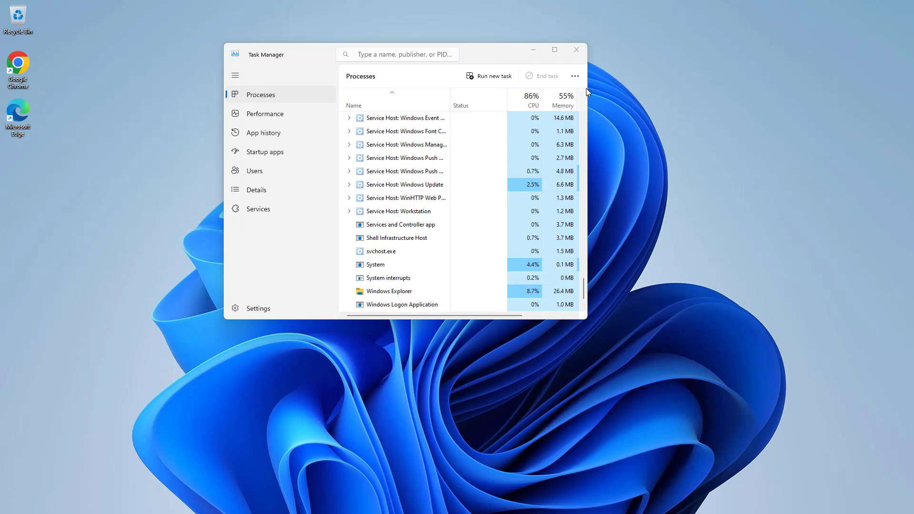
left_click(573, 56)
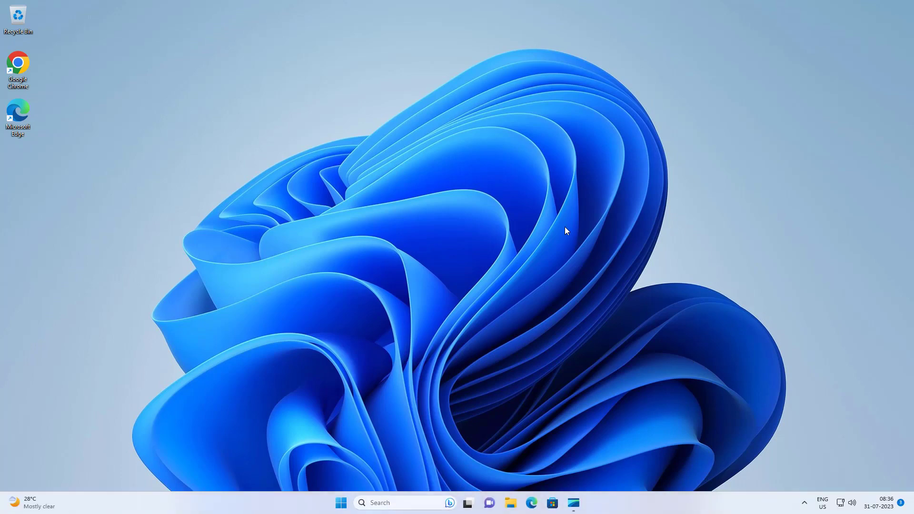
right_click(554, 318)
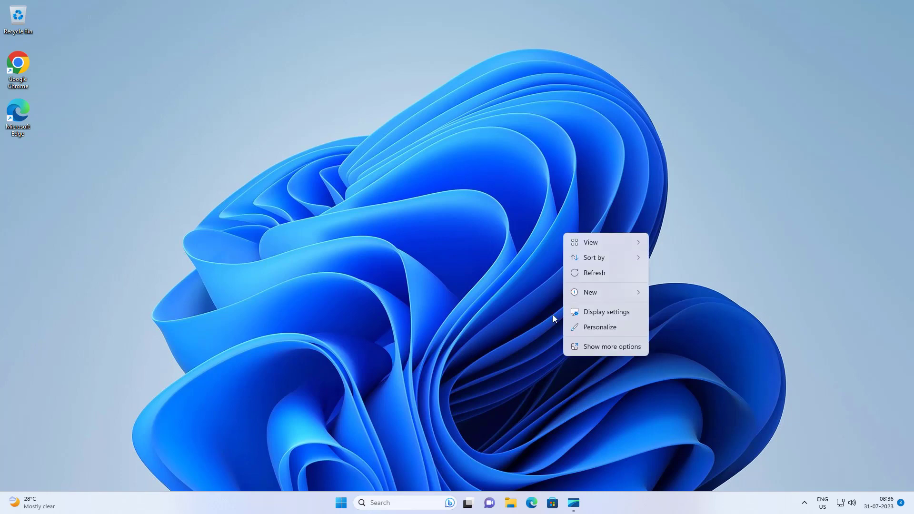
left_click(505, 298)
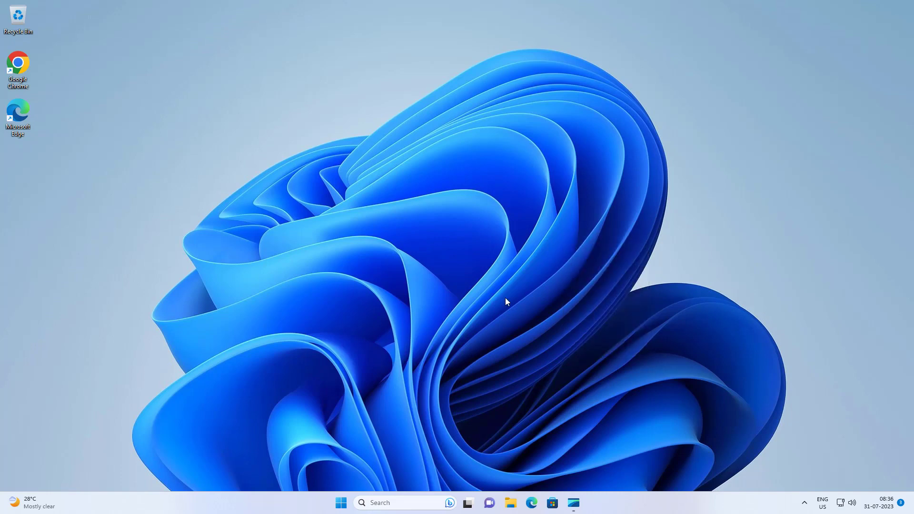
right_click(501, 244)
left_click(542, 284)
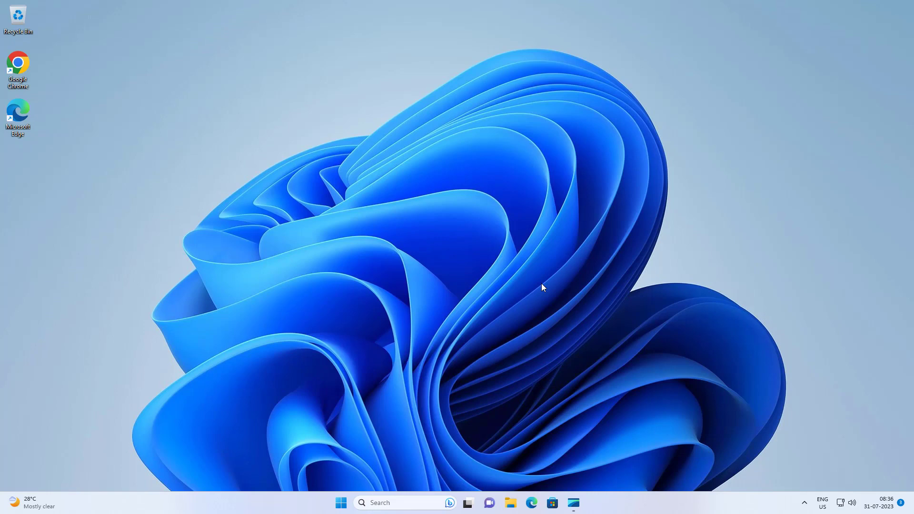
right_click(537, 251)
left_click(405, 279)
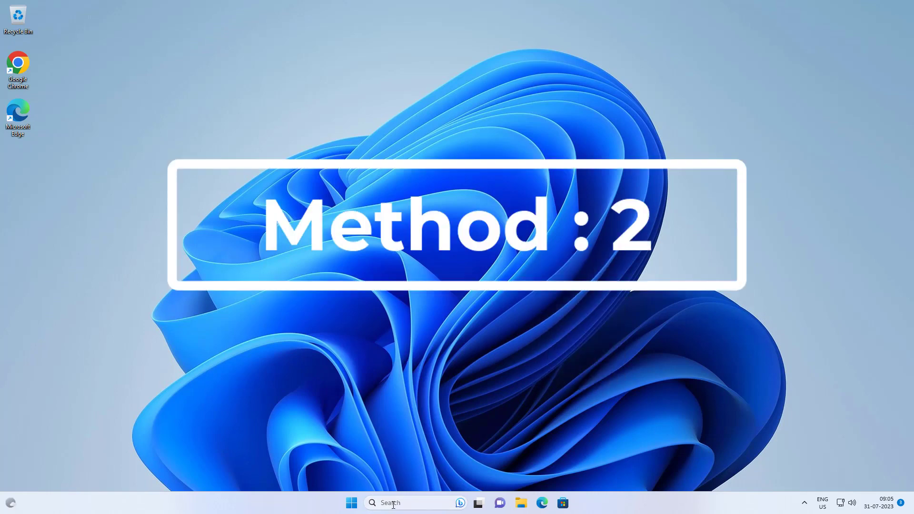
Step: Search for gpedit.msc and open the Local Group Policy Editor from the best match
left_click(393, 504)
type("gpe")
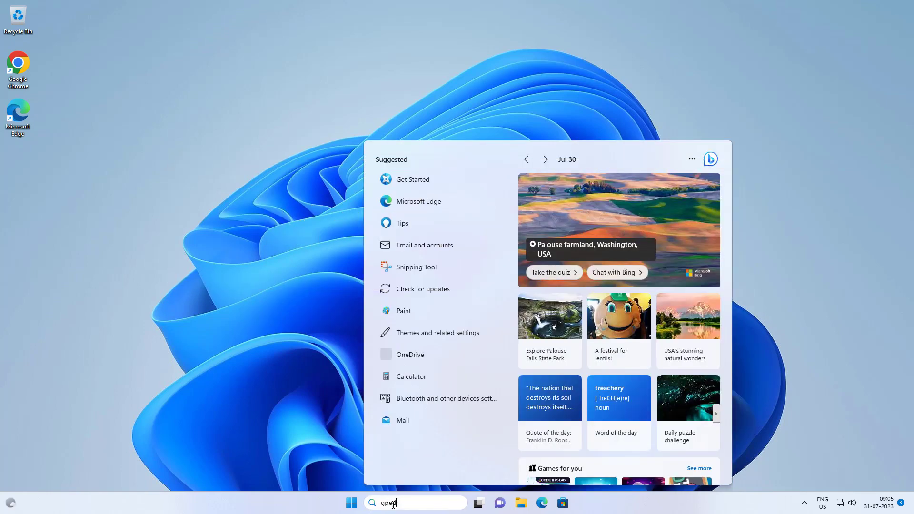
type("dit.msc")
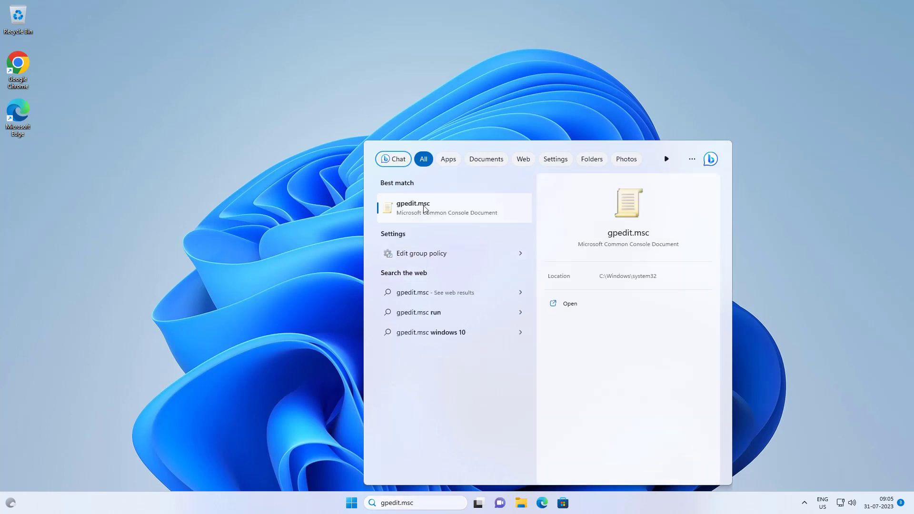
left_click(423, 208)
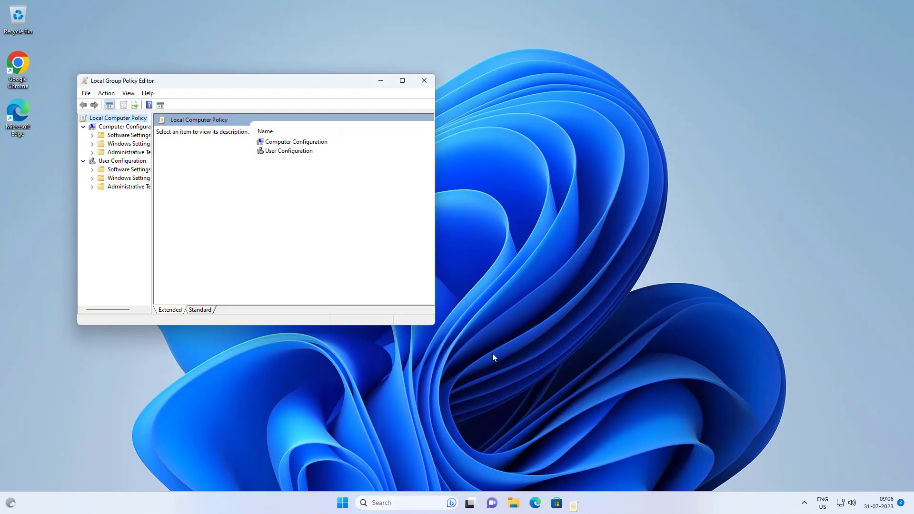
Step: Maximize the editor, widen the tree, and list User Configuration's Windows Components > File Explorer policies
left_click(402, 81)
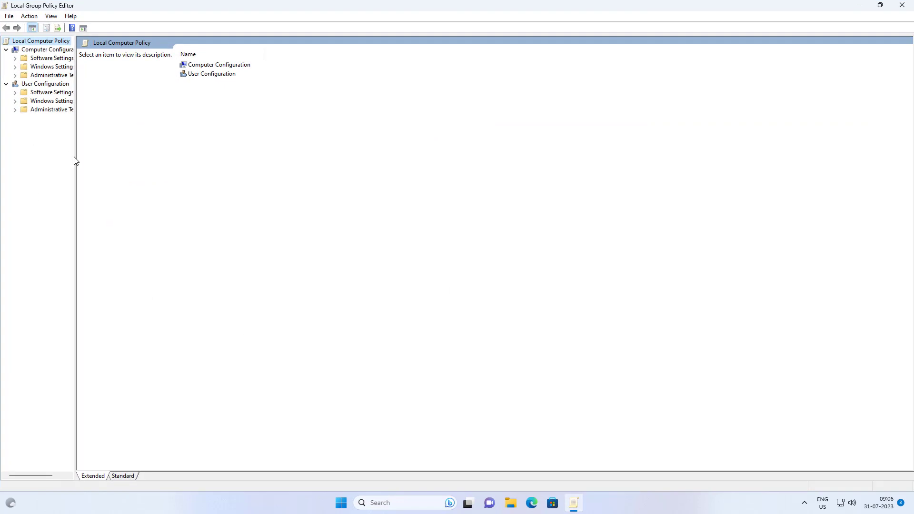
left_click_drag(75, 151, 165, 161)
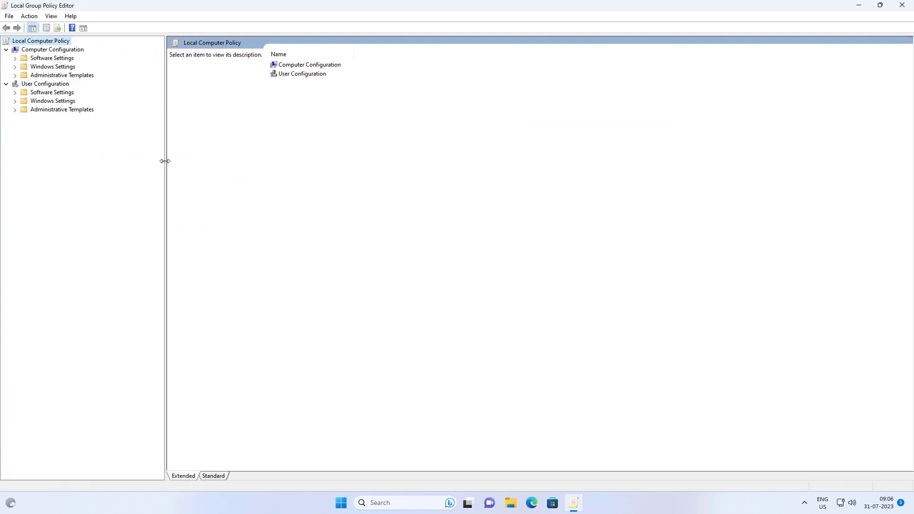
left_click(61, 111)
left_click(15, 110)
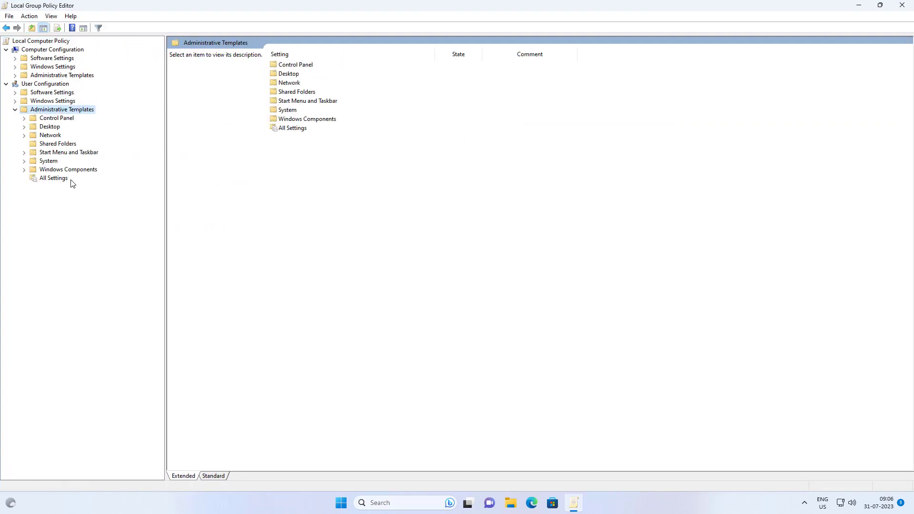
left_click(74, 172)
left_click(25, 170)
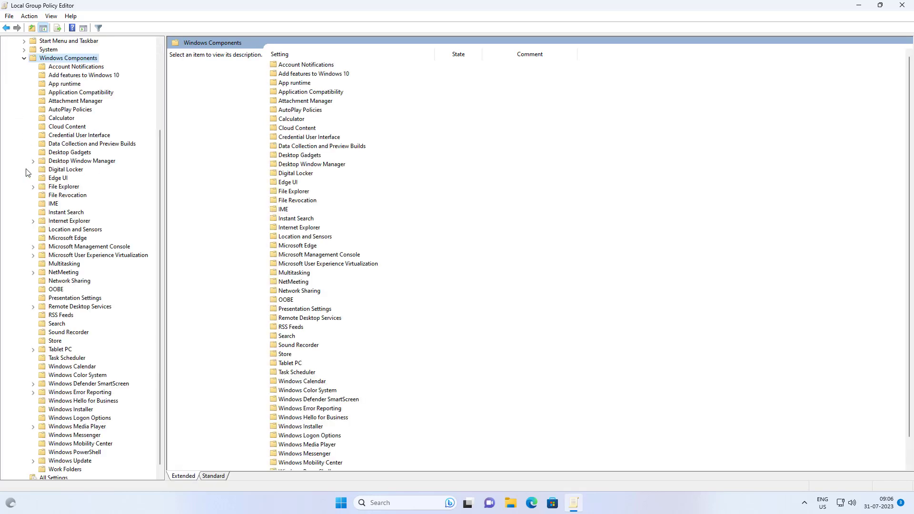
left_click(55, 204)
left_click(63, 187)
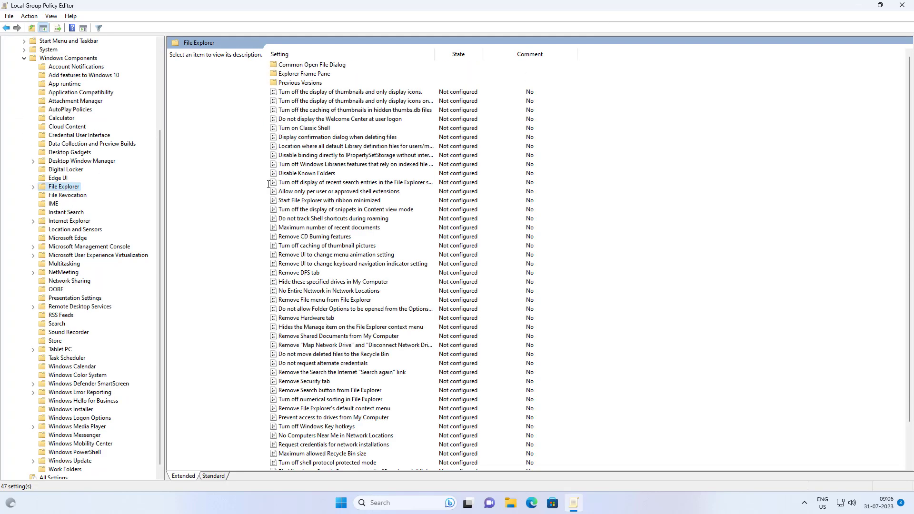
left_click(336, 236)
scroll(559, 408, "down", 1)
Step: Step through File Explorer policies from menu animation to Remove Security tab, all Not configured
key("Down")
key("Down")
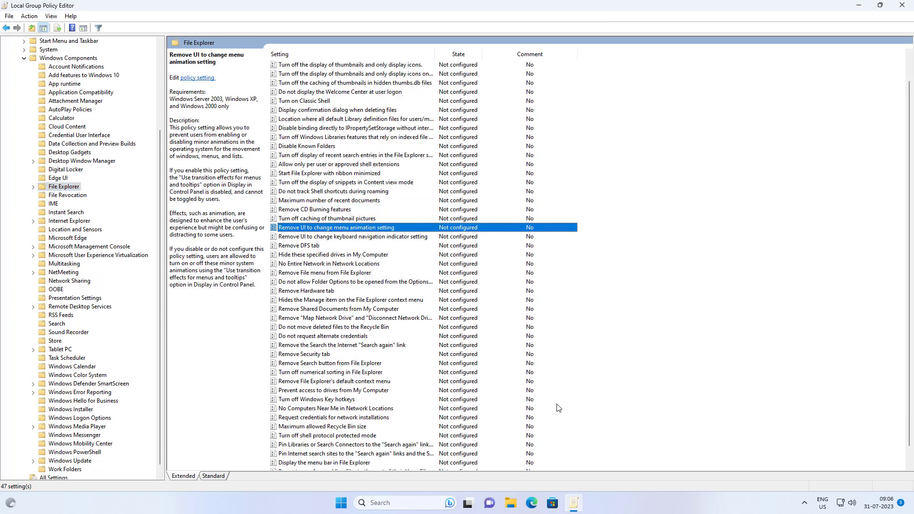
key("Down")
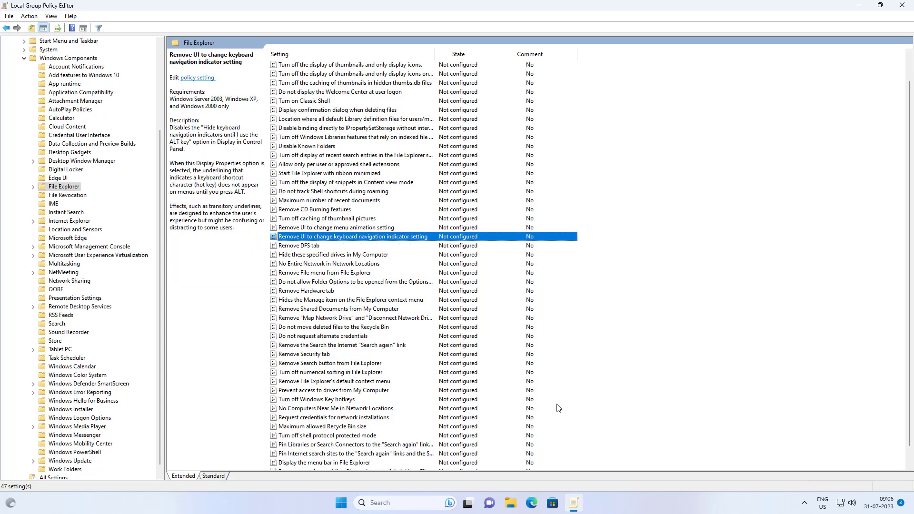
key("Down")
key("Down")
key("Down")
key("Down")
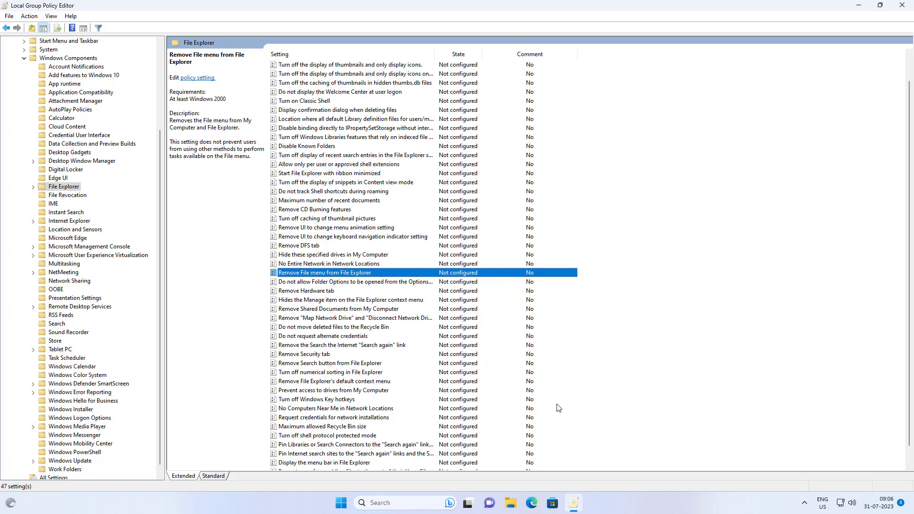
key("Down")
key("Down")
key("Down")
key("Down")
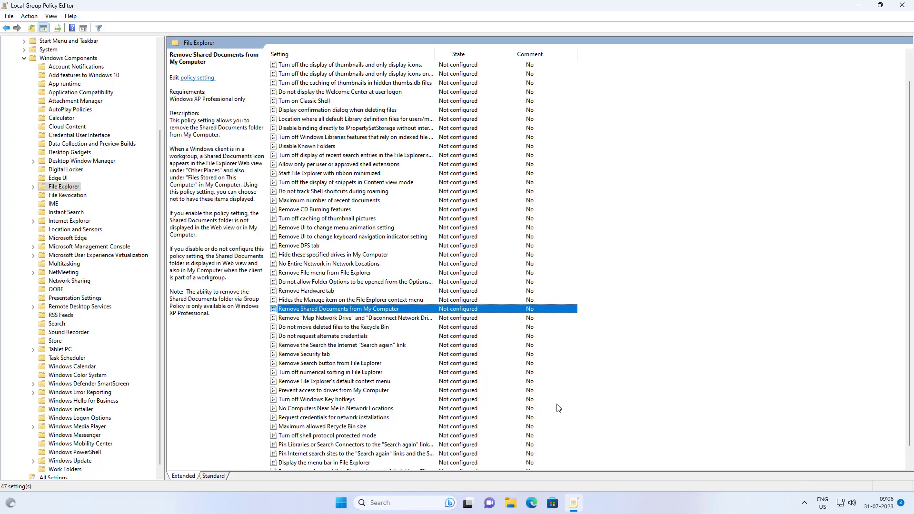
key("Down")
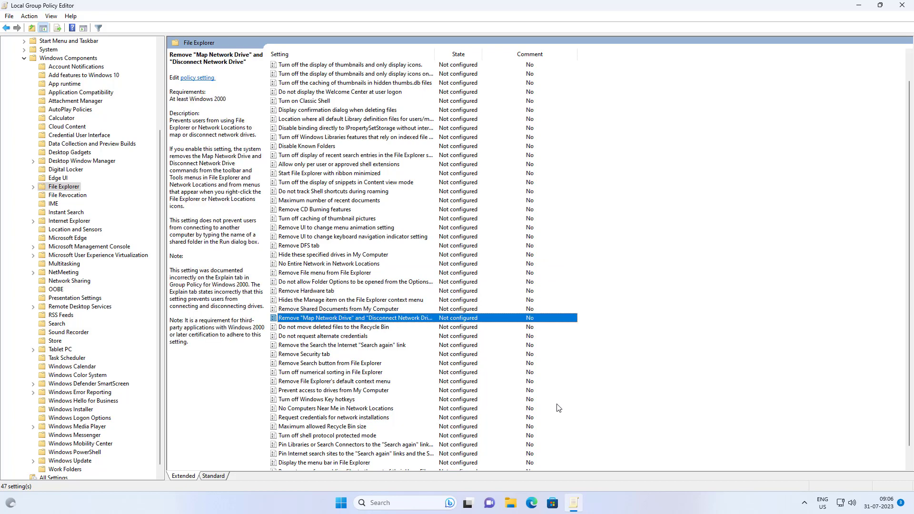
key("Down")
key("Down")
key("Down")
key("Down")
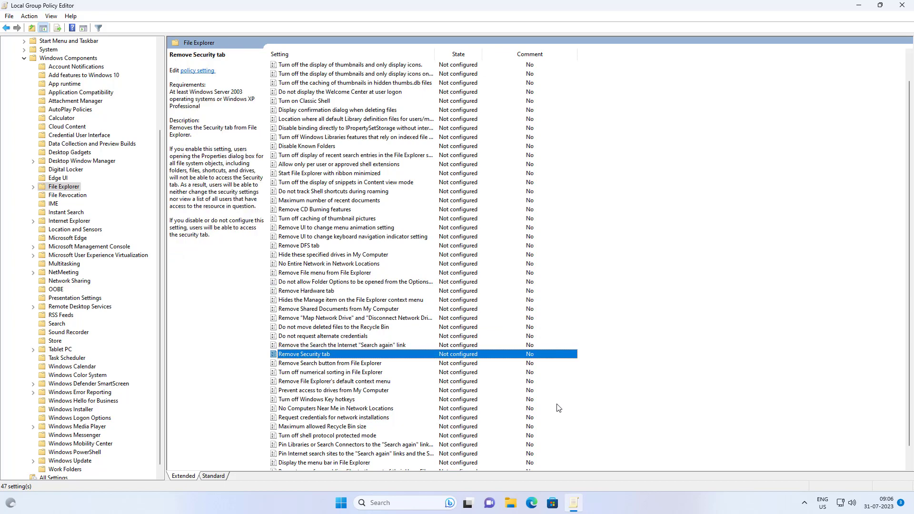
key("Down")
key("Down")
key("Down")
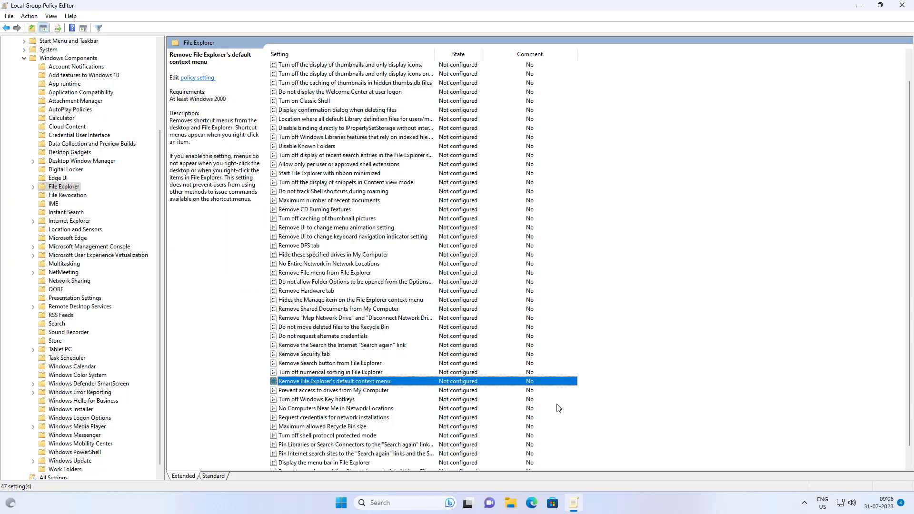
Step: Confirm the 'Remove File Explorer's default context menu' policy stays Not Configured
double_click(339, 382)
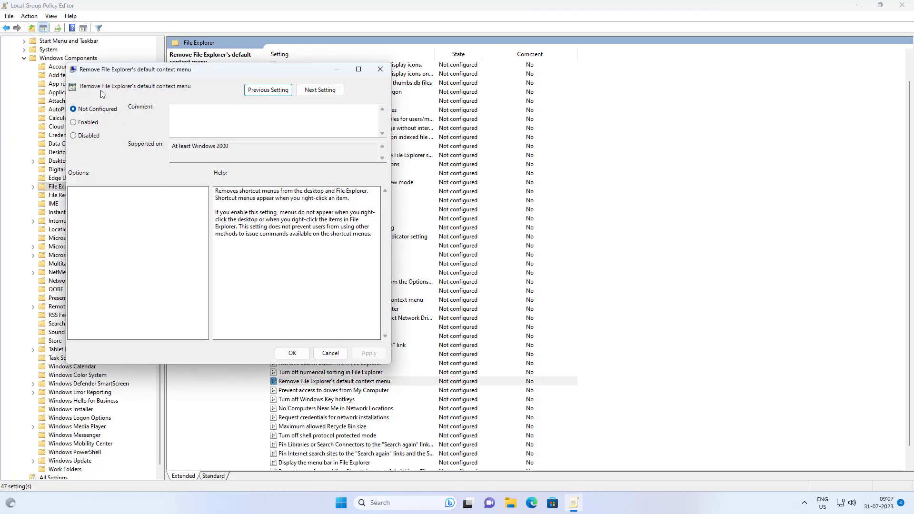
left_click(98, 110)
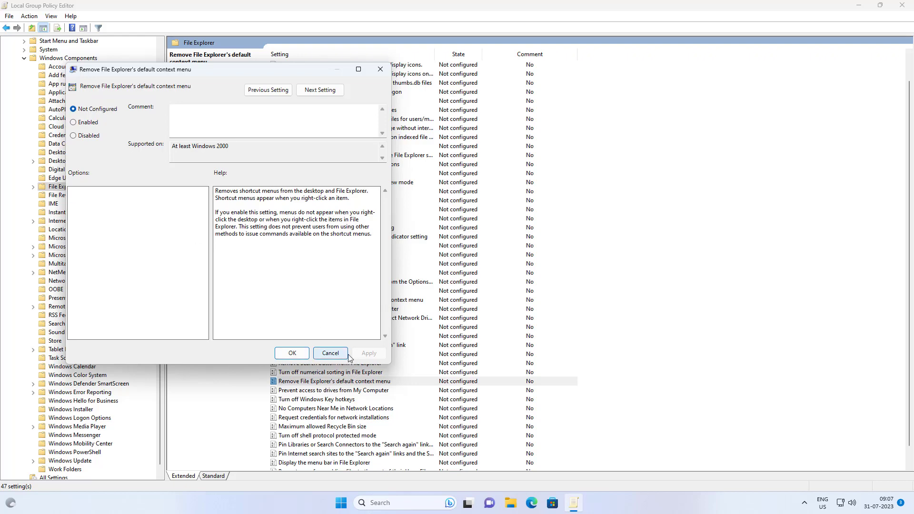
left_click(291, 353)
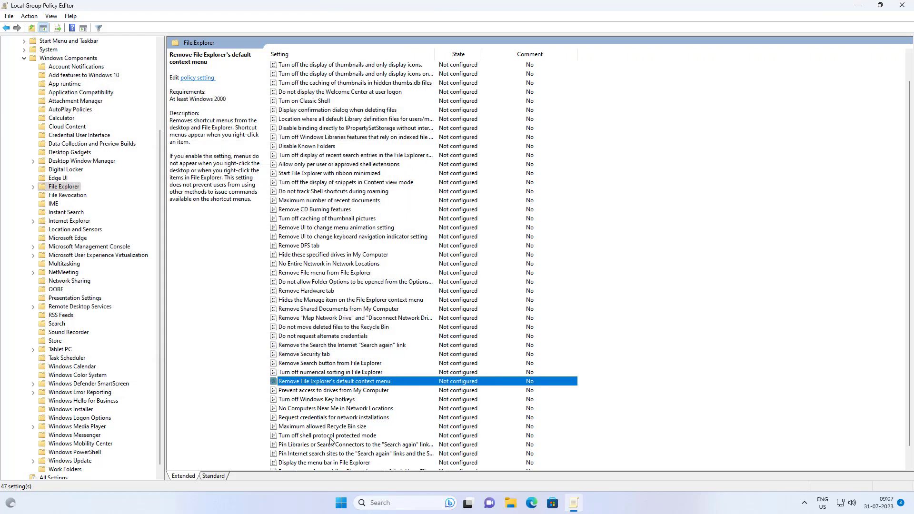
Step: Collapse Windows Components in the tree and close the Local Group Policy Editor
left_click(22, 62)
left_click(24, 58)
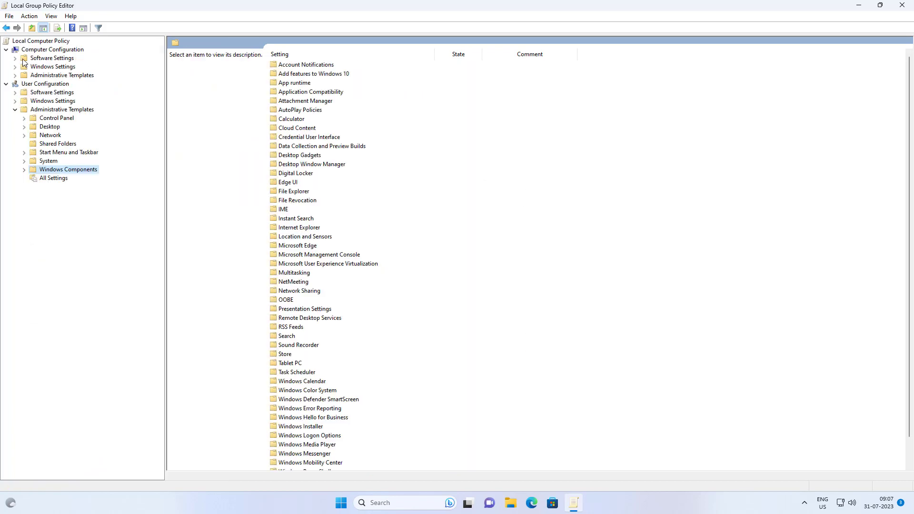
left_click(902, 7)
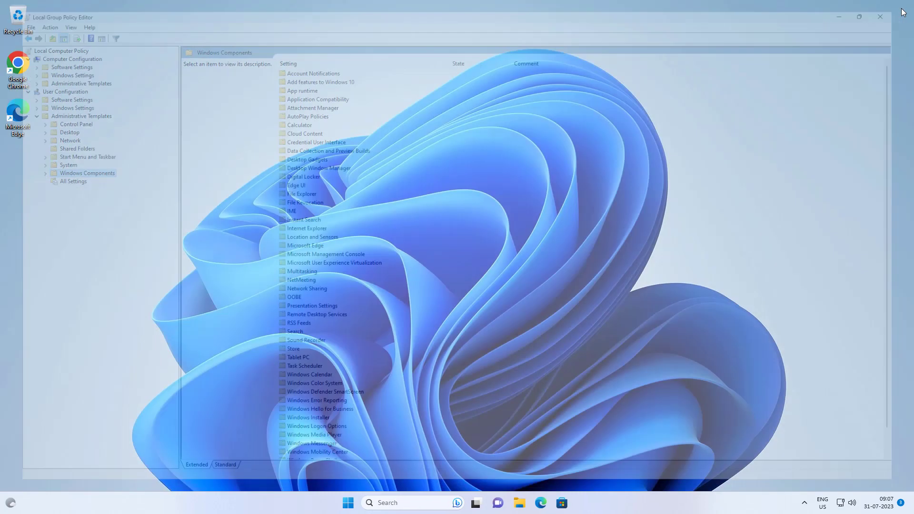